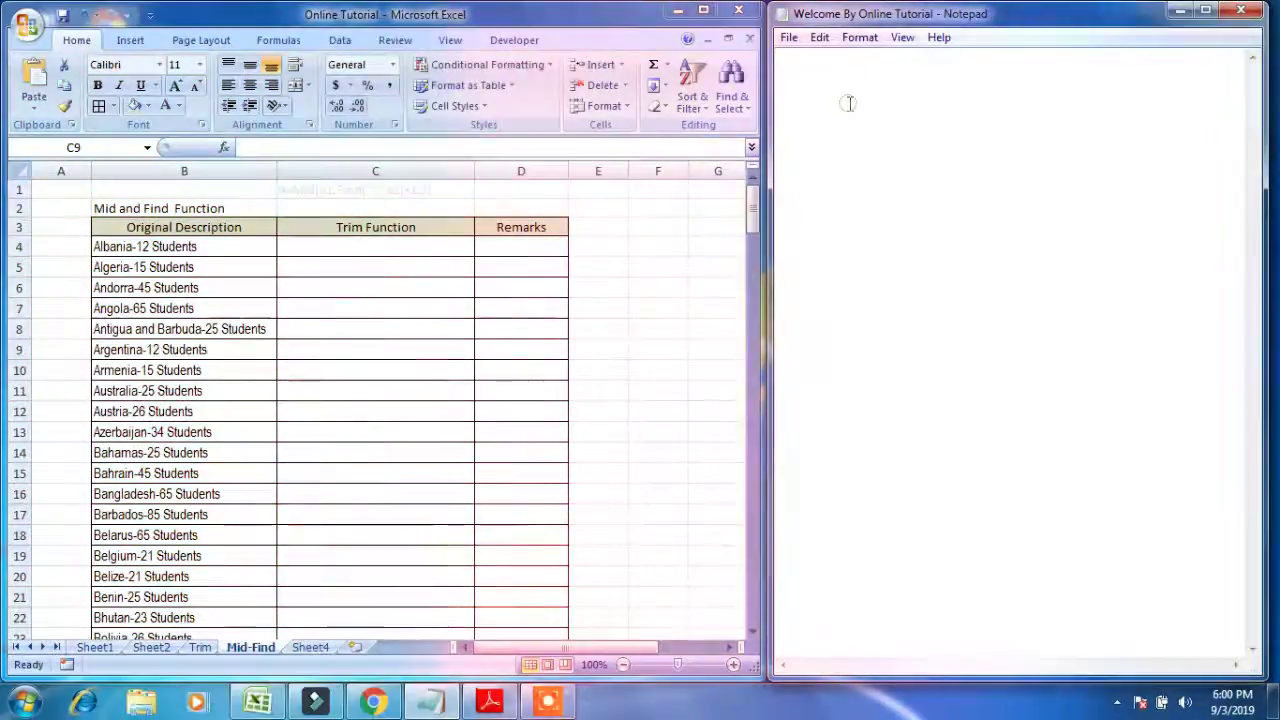
# - Write the greeting 'dear friends' on the first line of the Notepad note
pyautogui.write('dear')
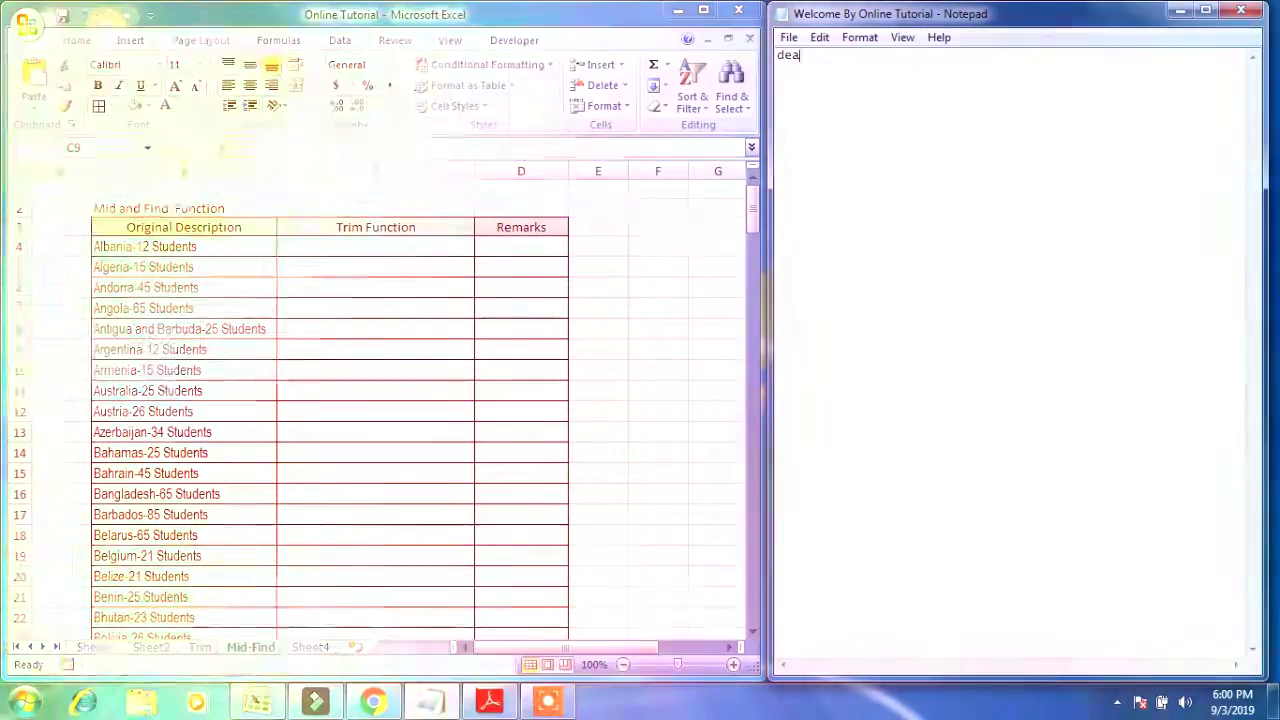
pyautogui.write(' fro')
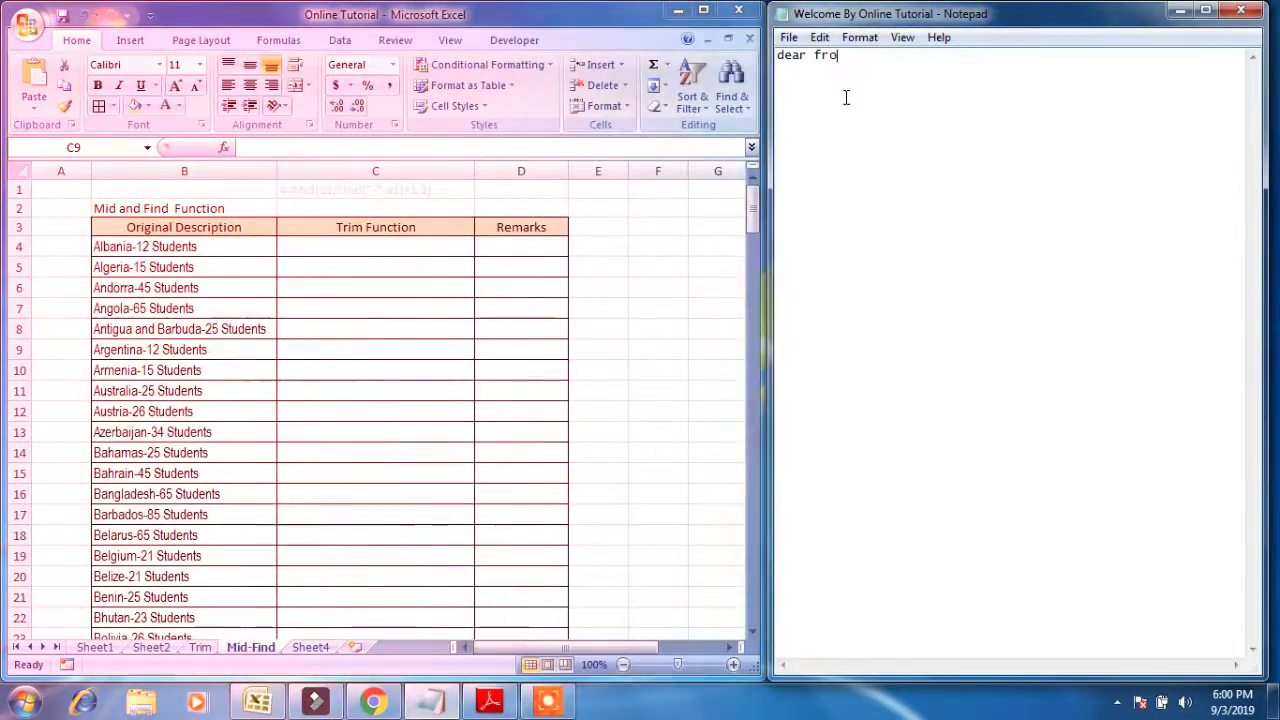
pyautogui.write('m')
pyautogui.press('BackSpace')
pyautogui.press('BackSpace')
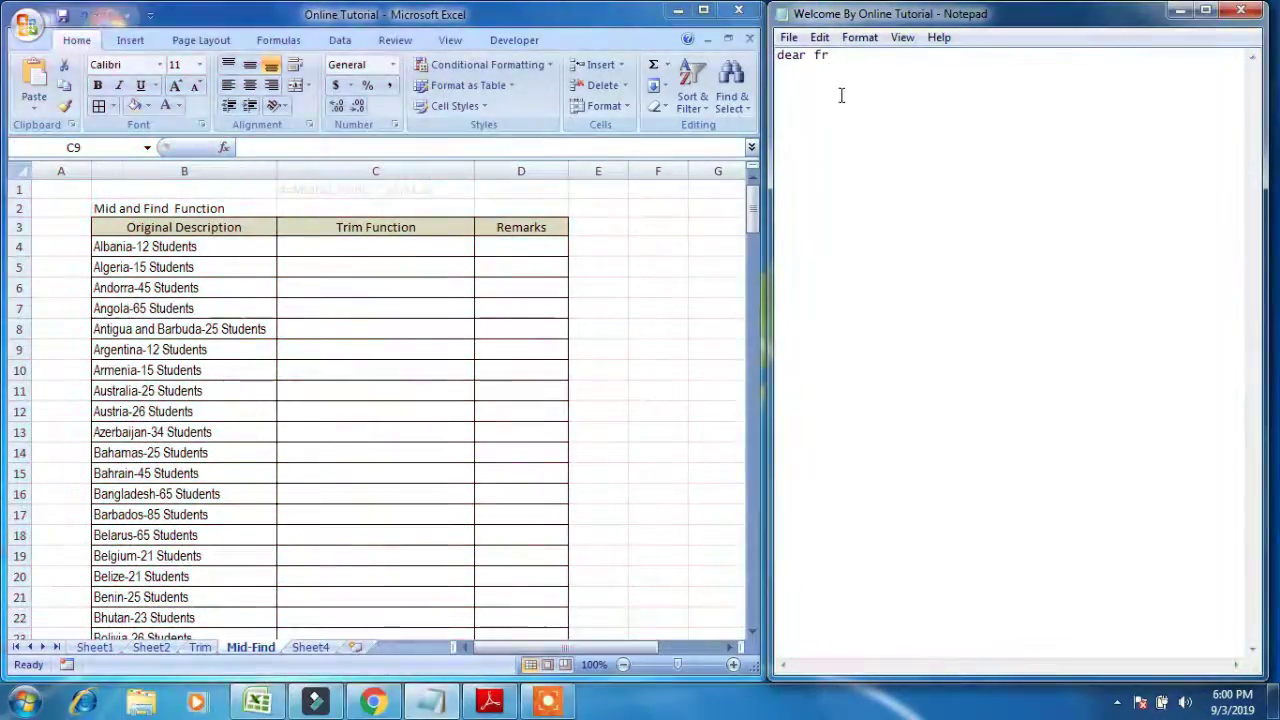
pyautogui.write('iends')
pyautogui.press('Return')
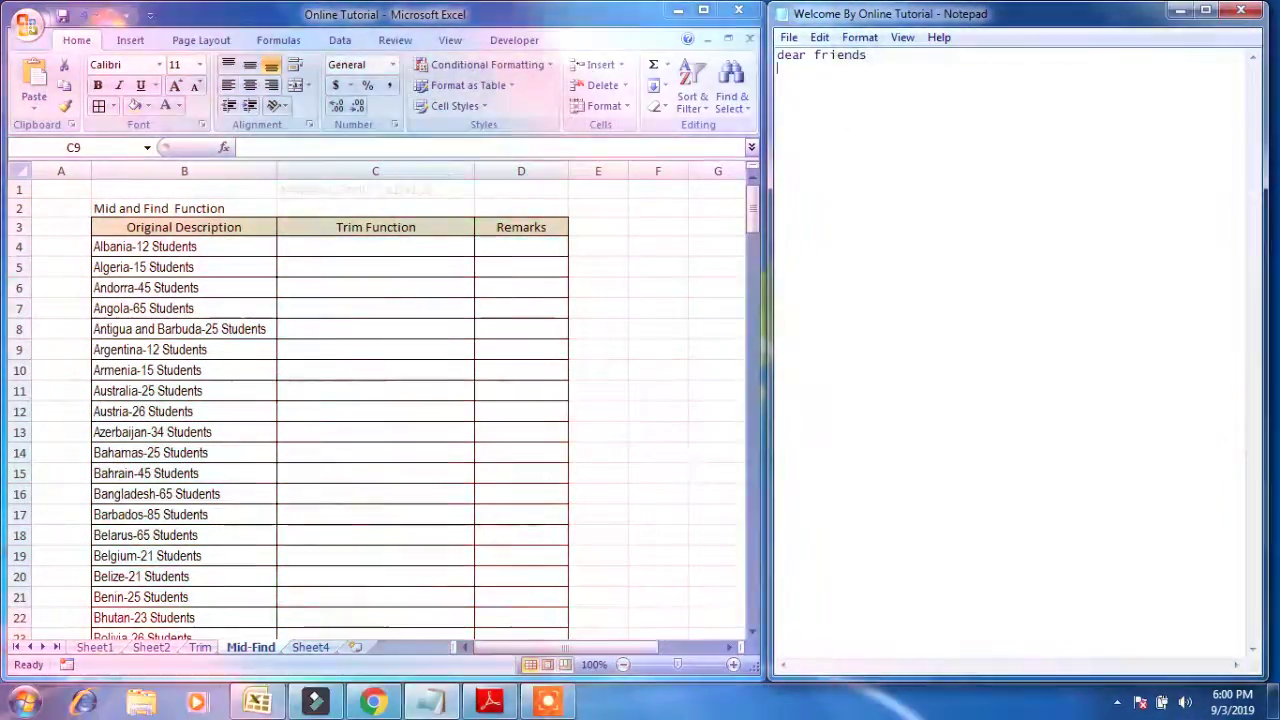
# - Add the lines 'welcoe by onlie tutorial' and 'in this video i will show you how to'
pyautogui.write('welco')
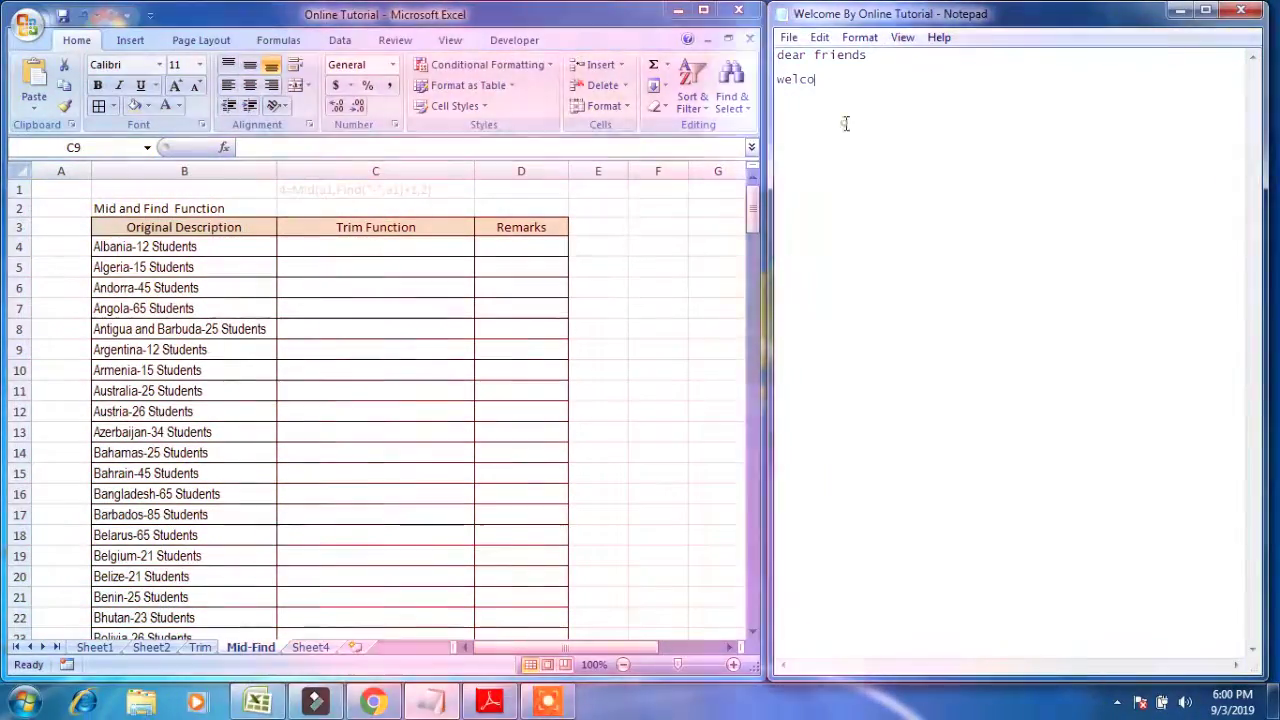
pyautogui.write('e by on')
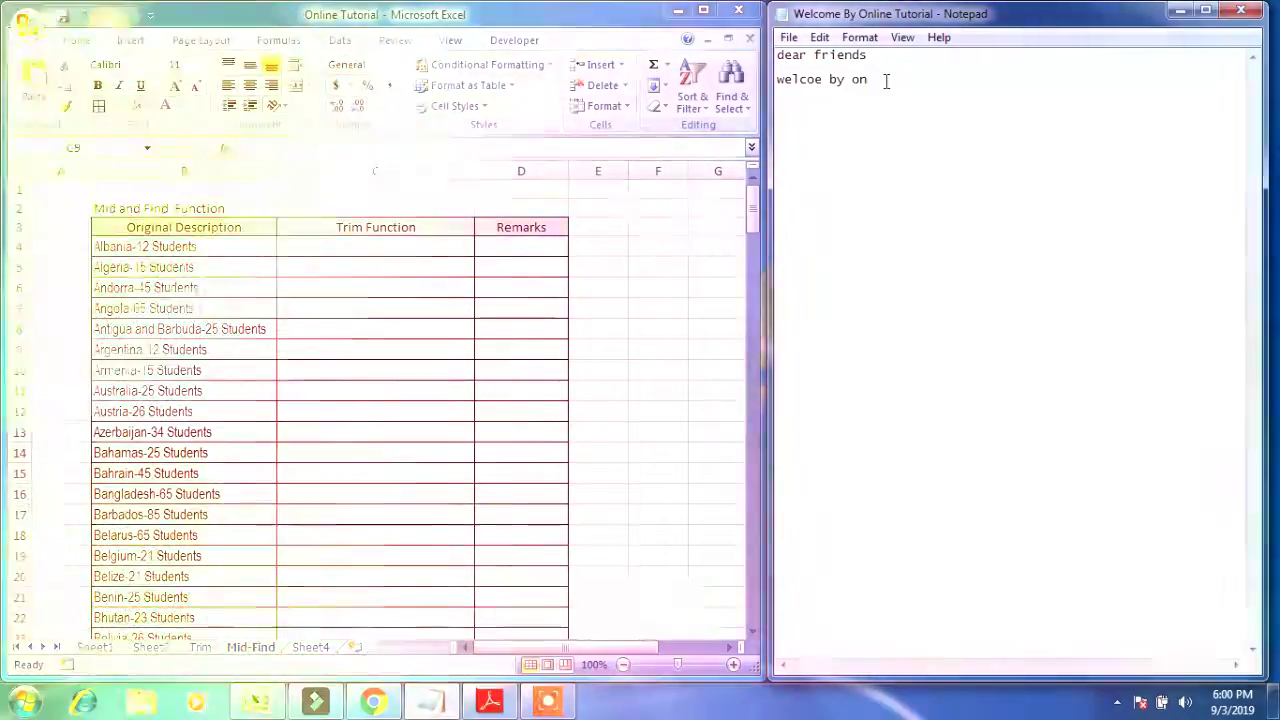
pyautogui.write('lie')
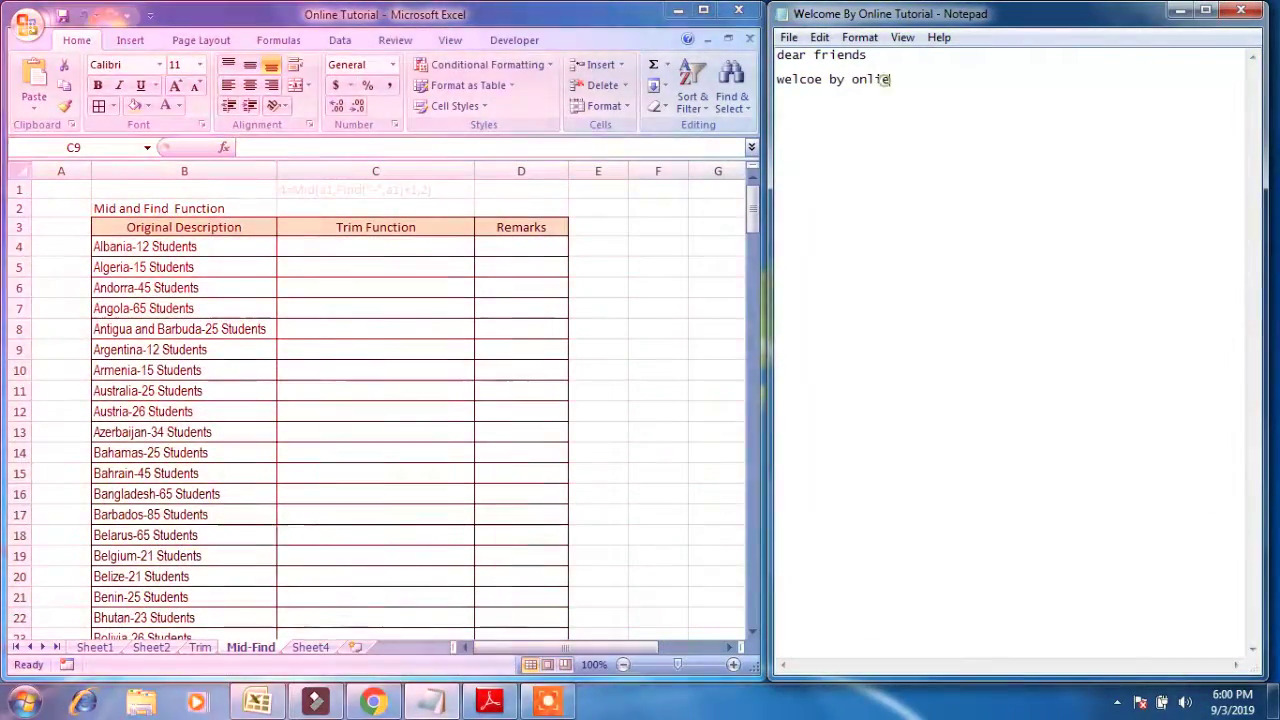
pyautogui.doubleClick(884, 79)
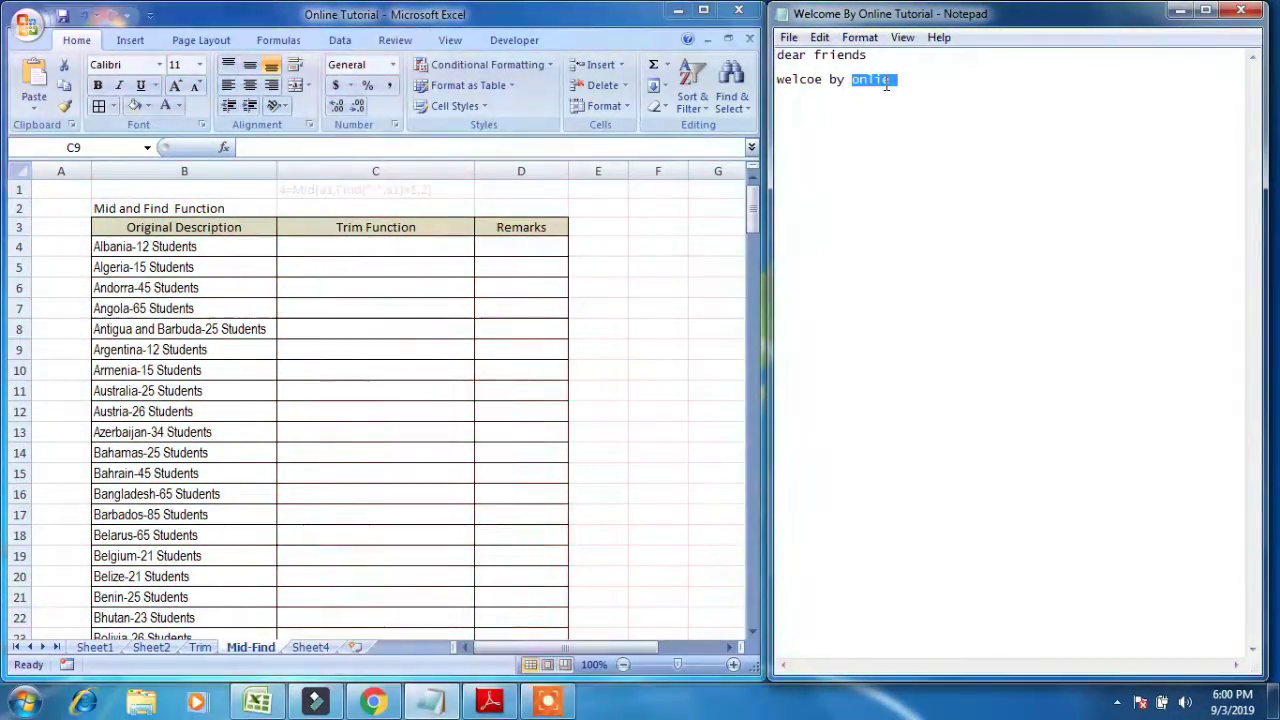
pyautogui.click(893, 80)
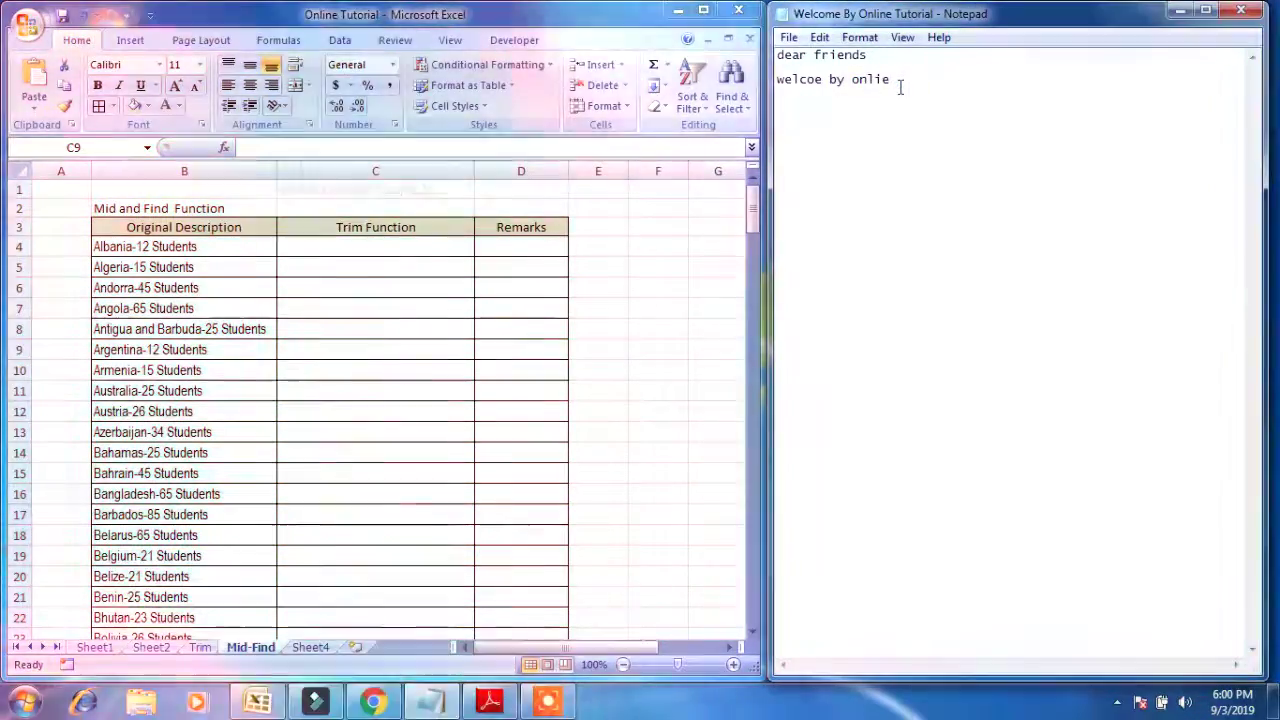
pyautogui.write('tutor')
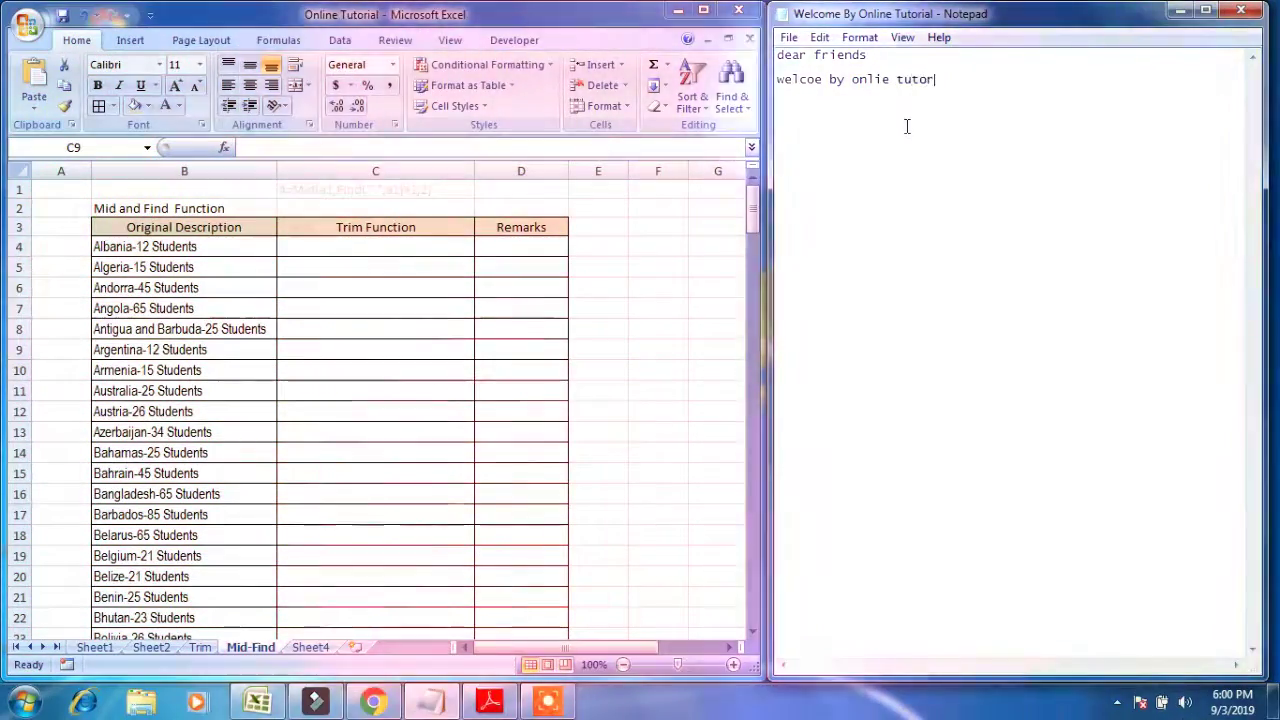
pyautogui.write('ial  ')
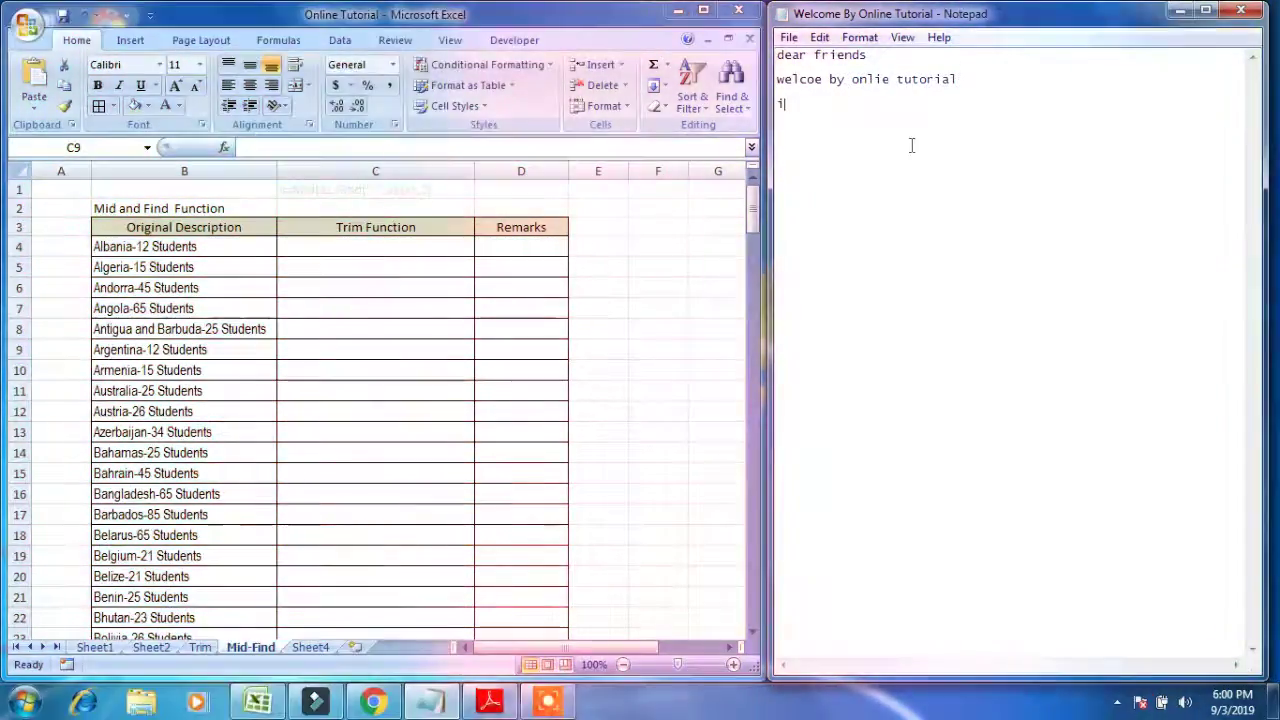
pyautogui.write('in thi')
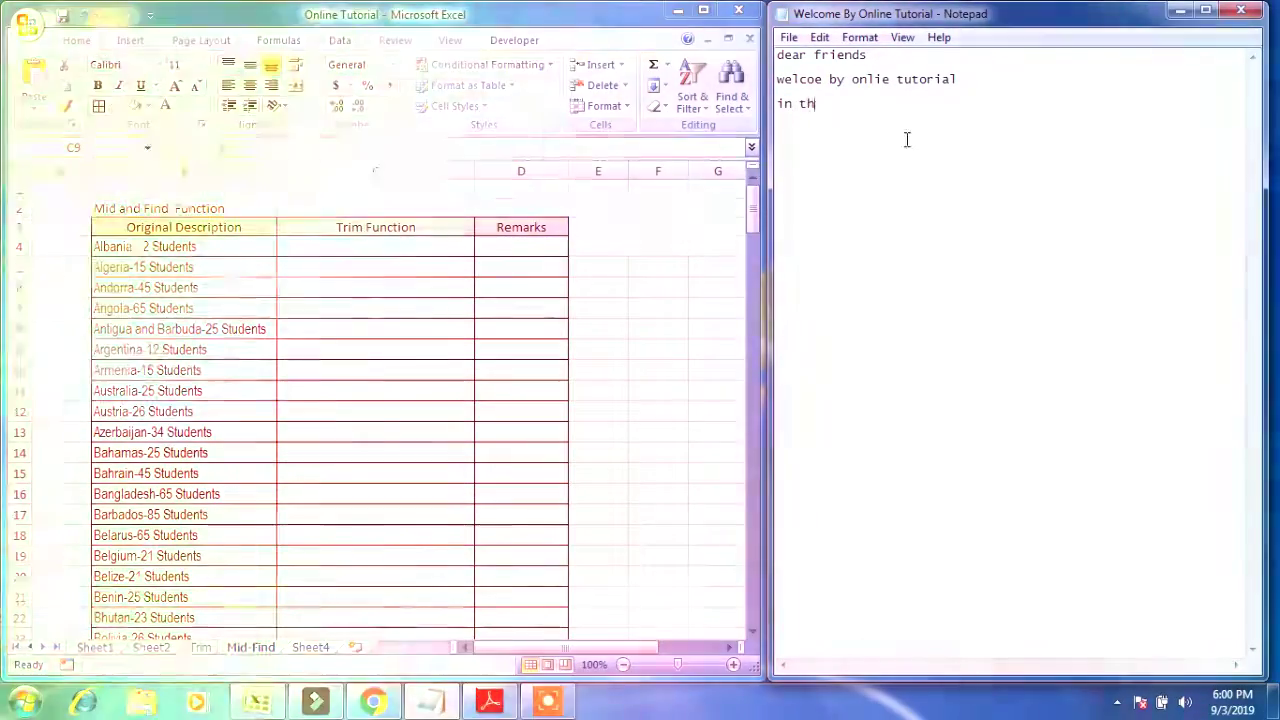
pyautogui.write('s video ')
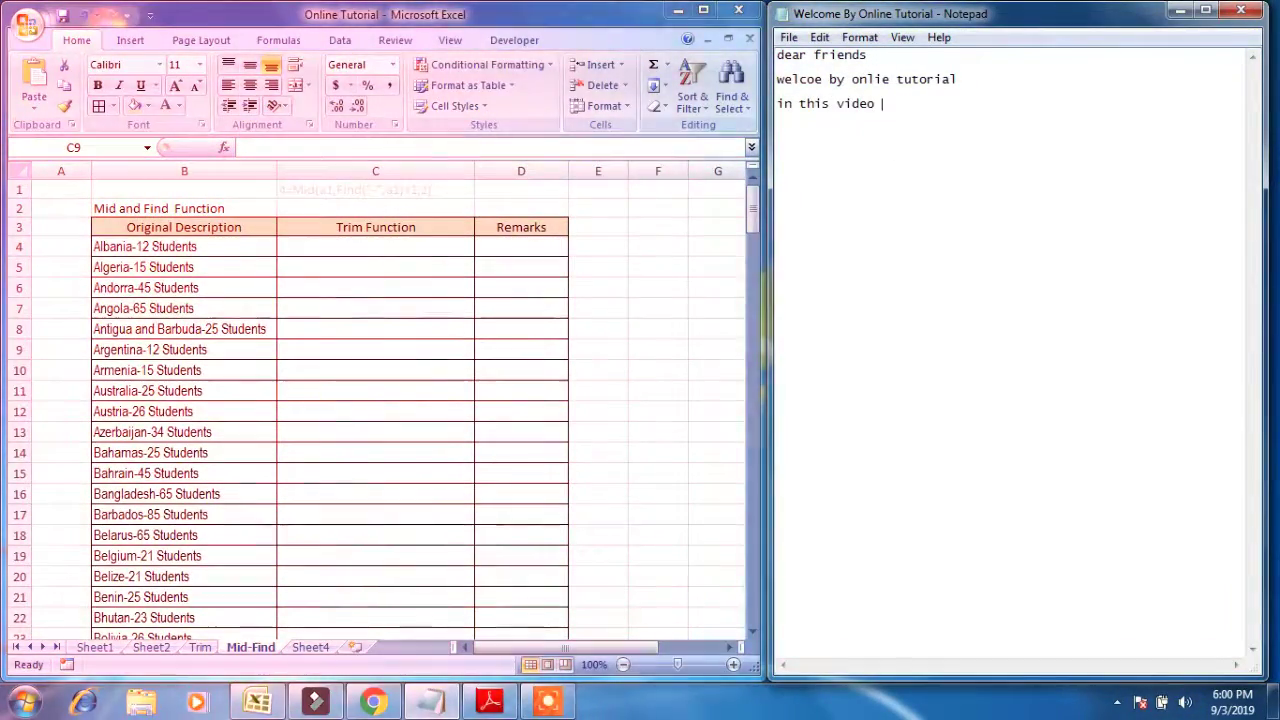
pyautogui.write('i will')
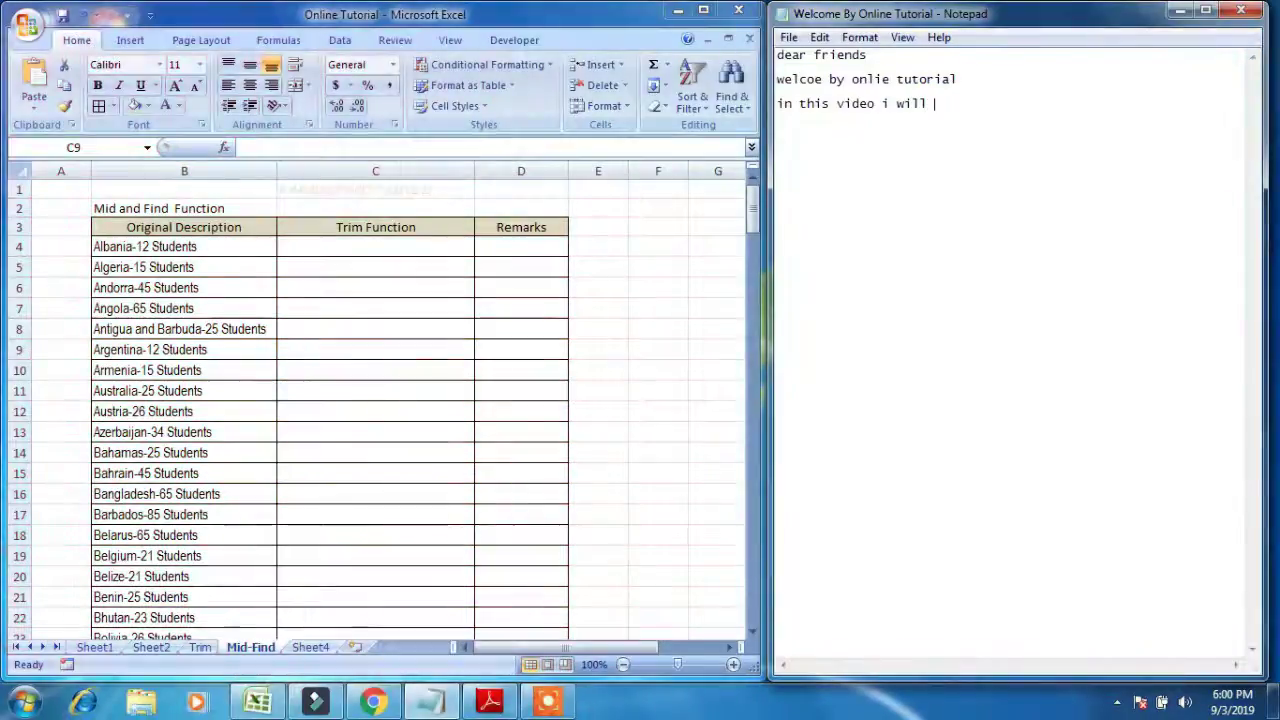
pyautogui.write(' show you ')
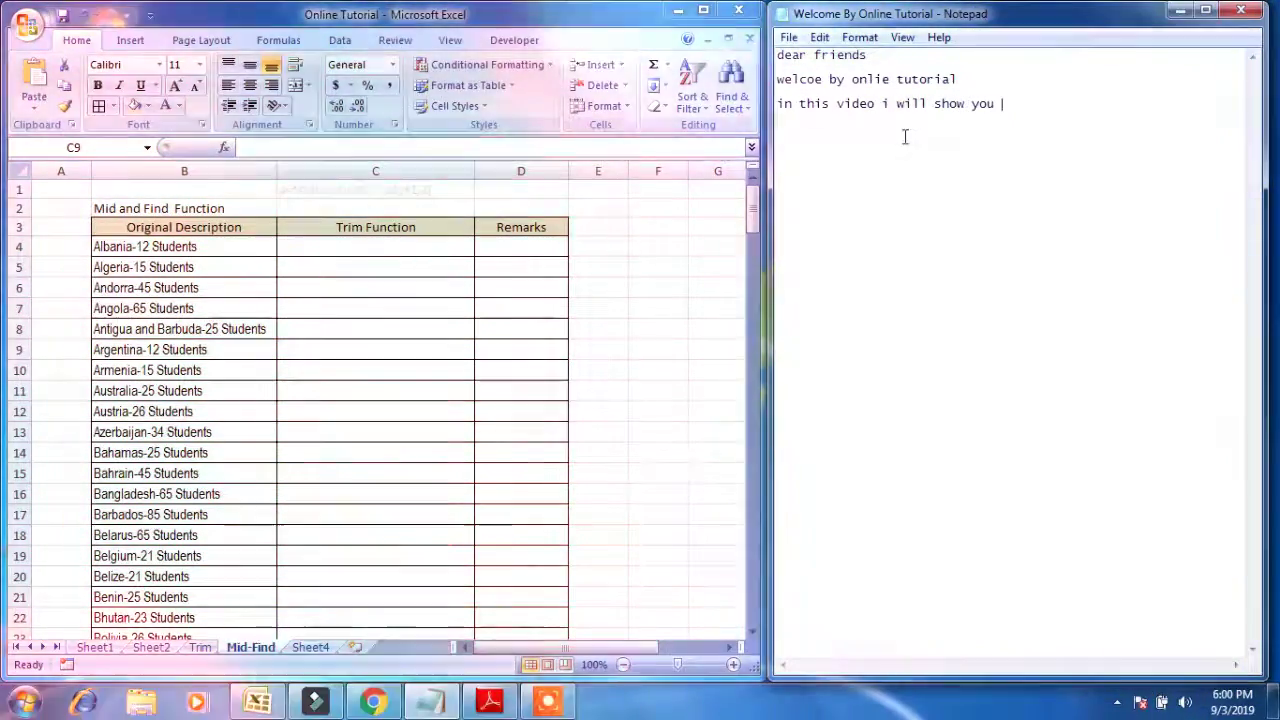
pyautogui.write('how')
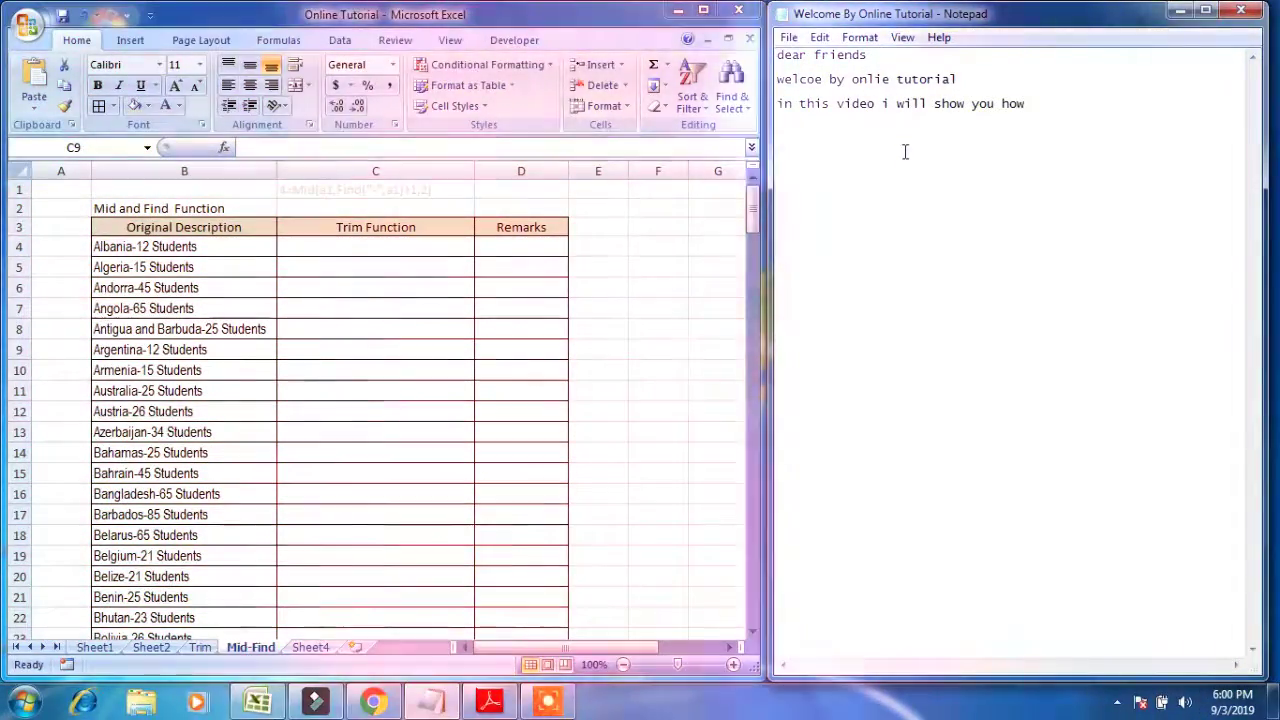
pyautogui.write(' to')
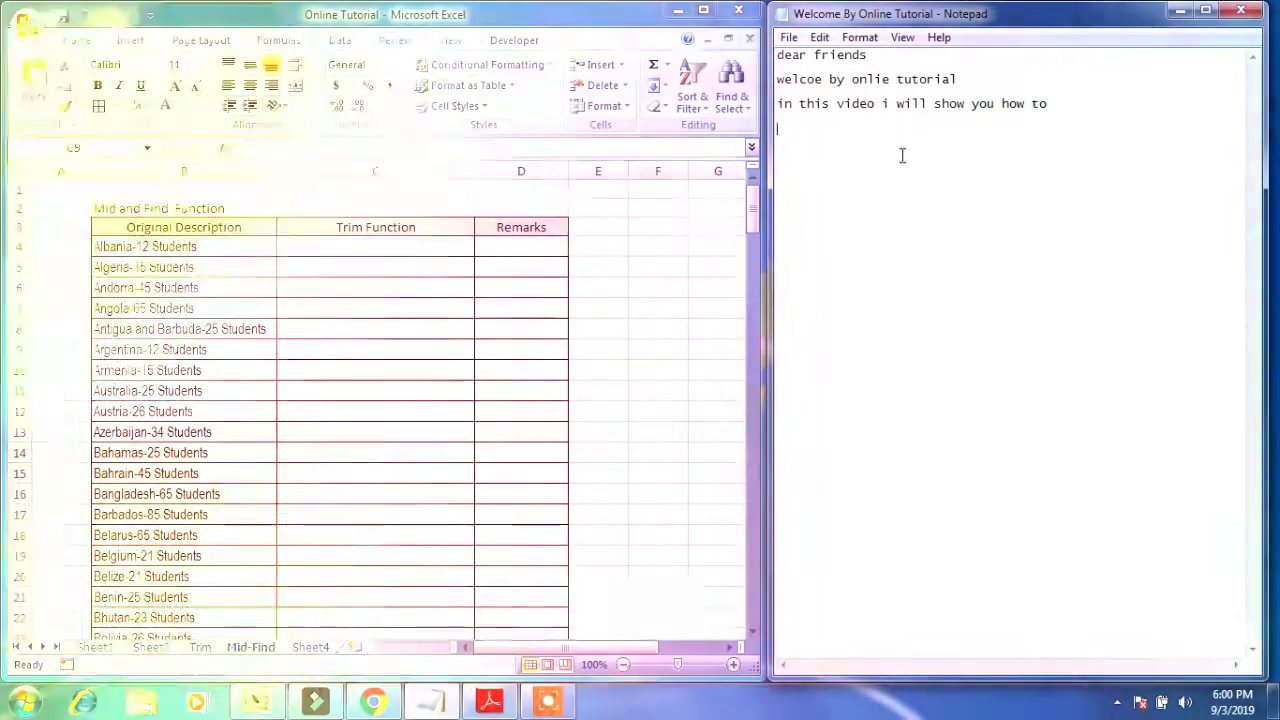
# - Add 'use mid and find function', then start 'for example int this list have different coun' below
pyautogui.press('Return')
pyautogui.press('Return')
pyautogui.write('use ')
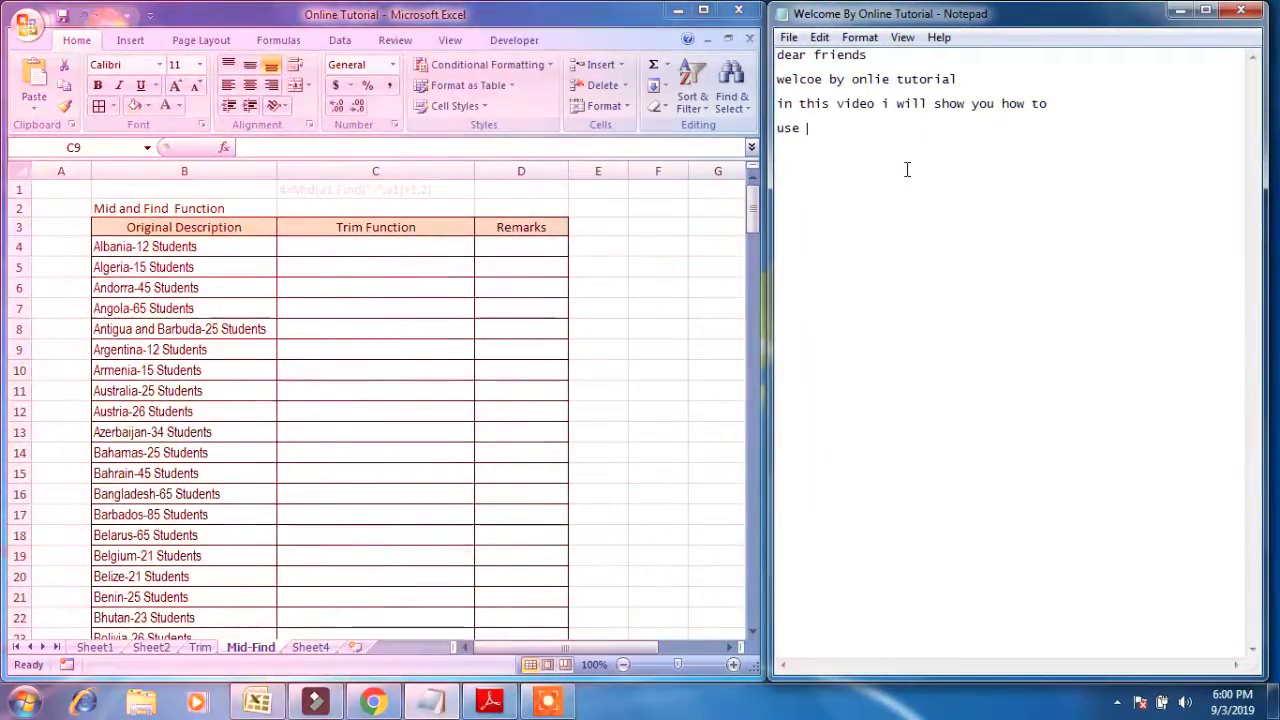
pyautogui.write('mid an')
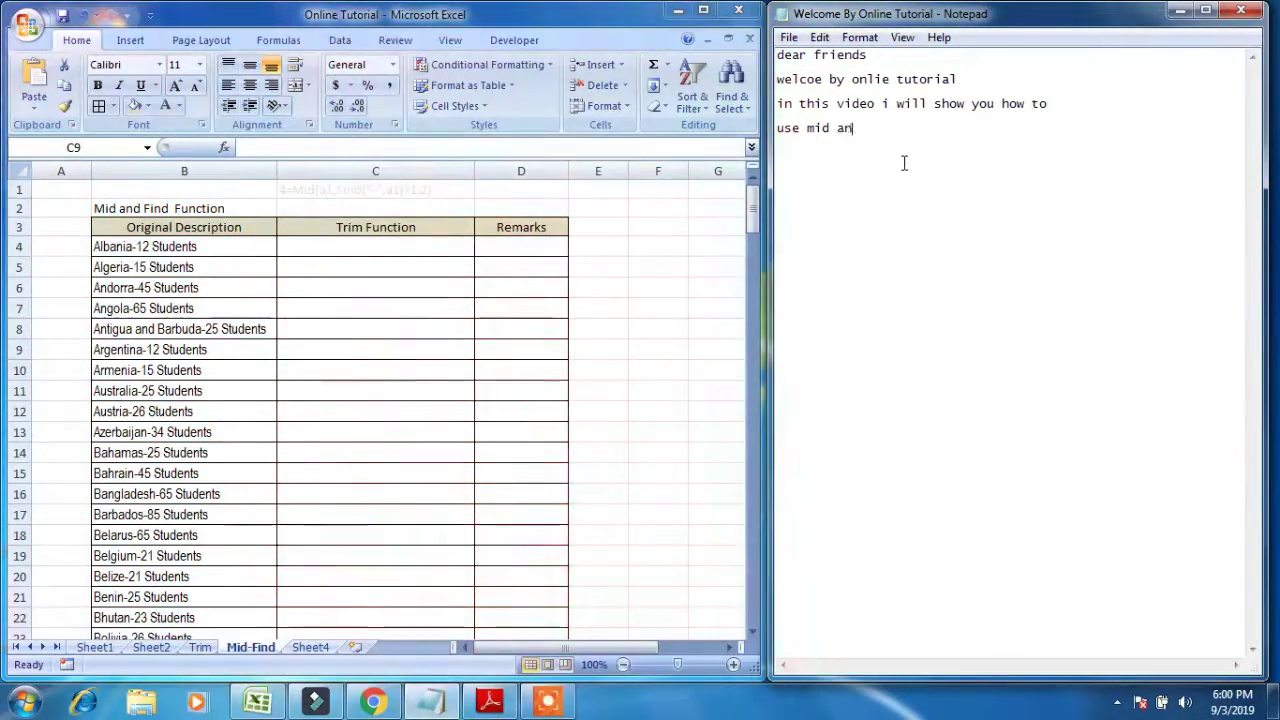
pyautogui.write('d find f')
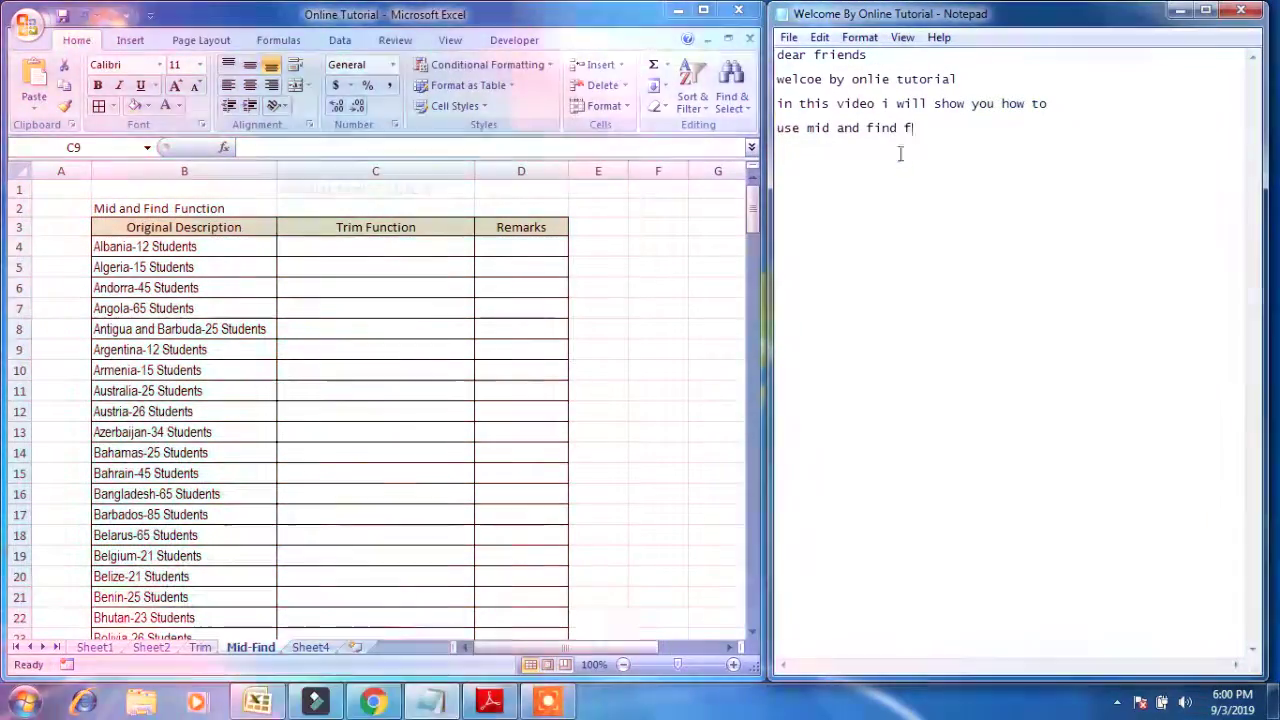
pyautogui.write('unction')
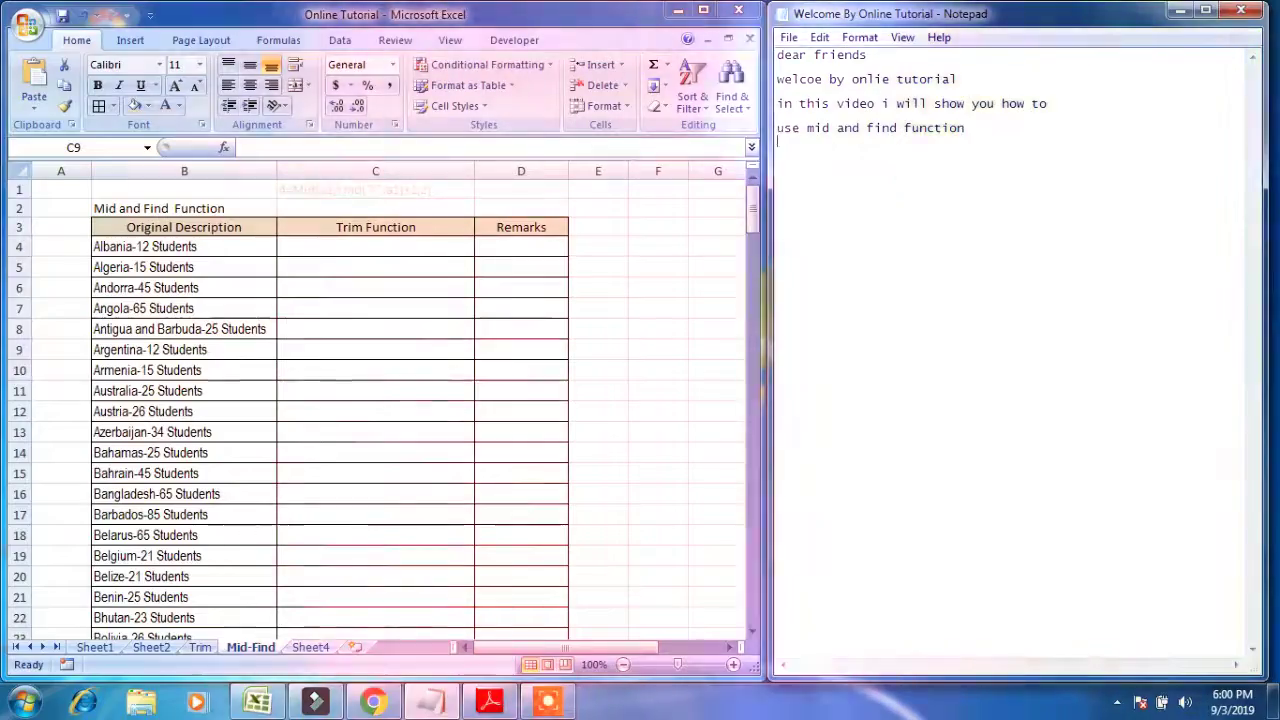
pyautogui.press('Return')
pyautogui.write('for ')
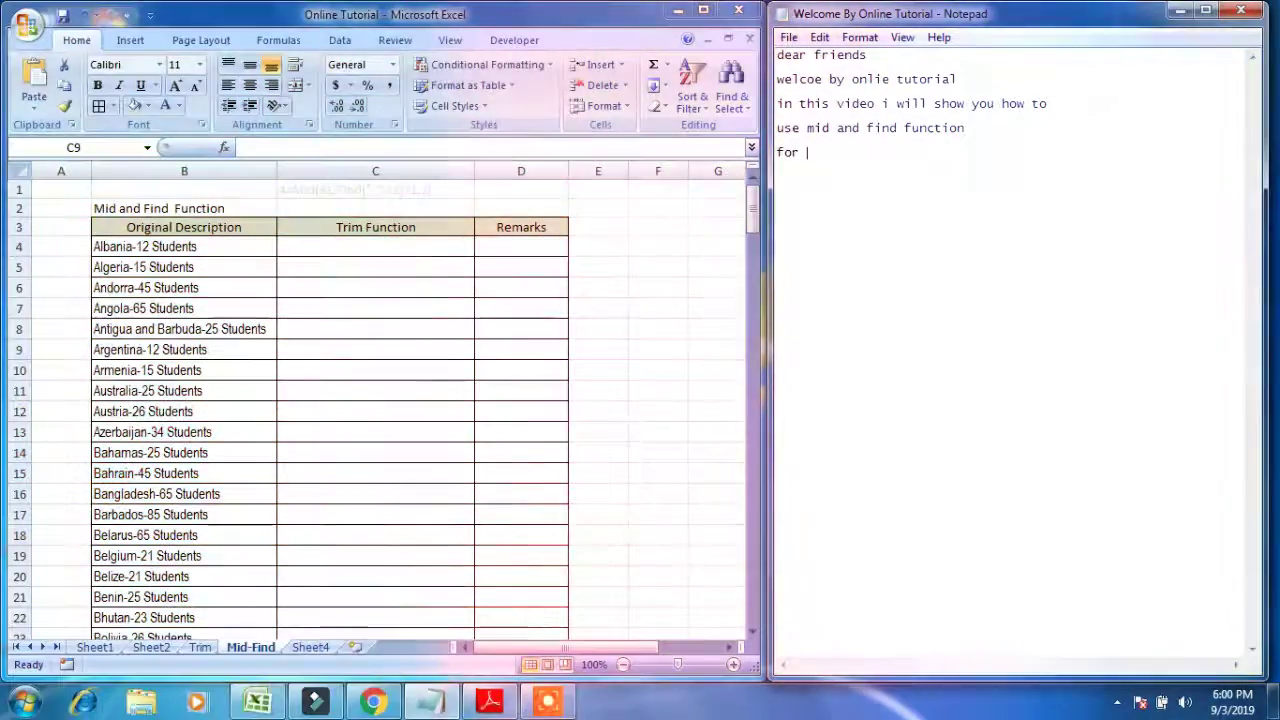
pyautogui.write('example')
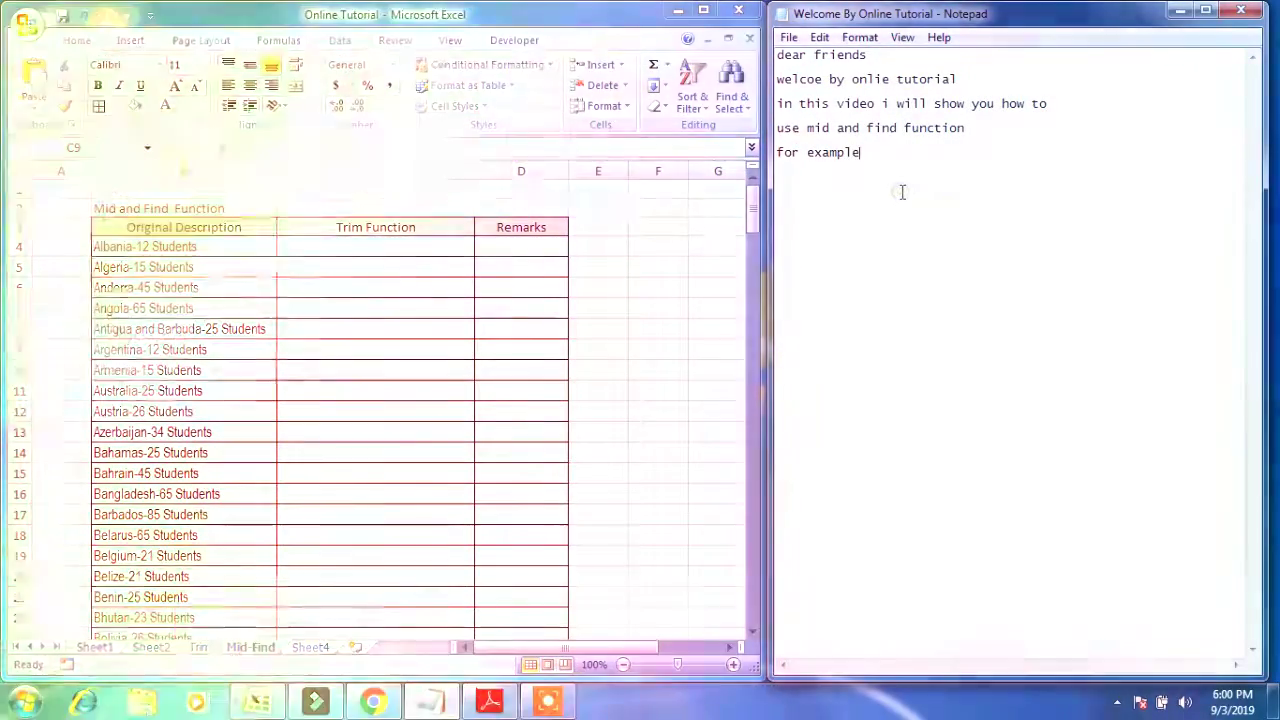
pyautogui.hotkey('ctrl', 'shift', 'Left')
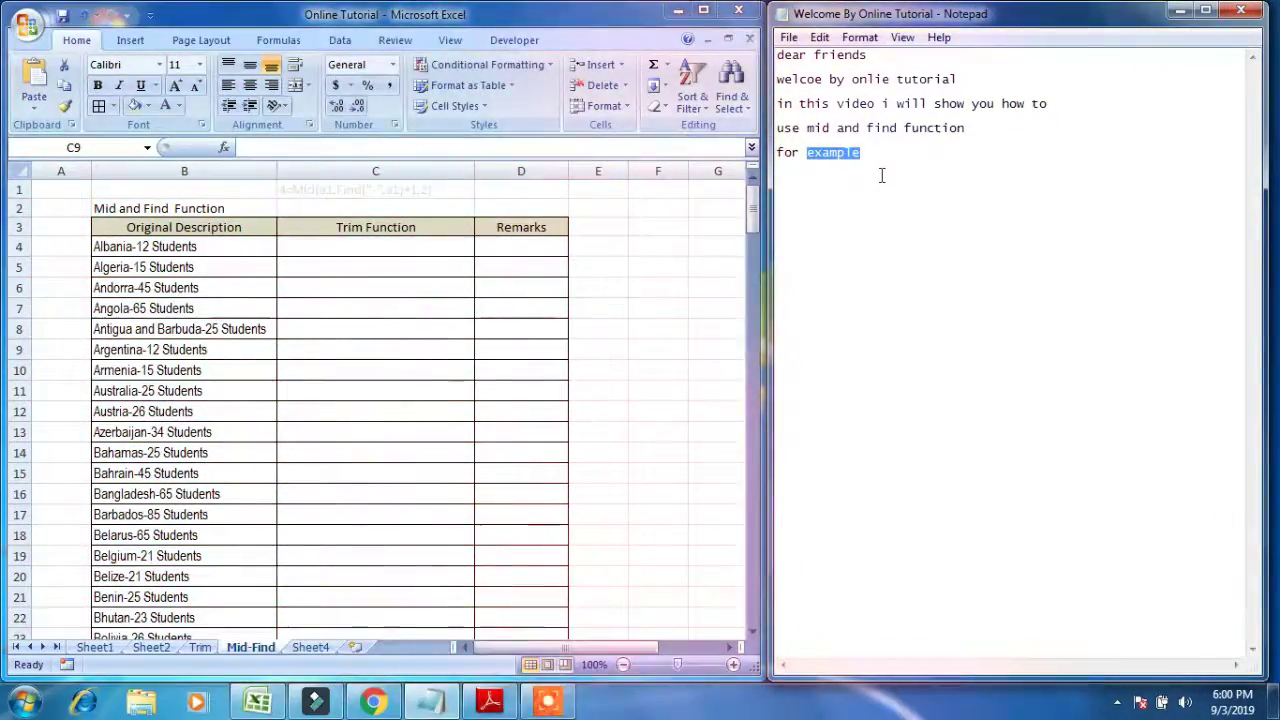
pyautogui.click(881, 175)
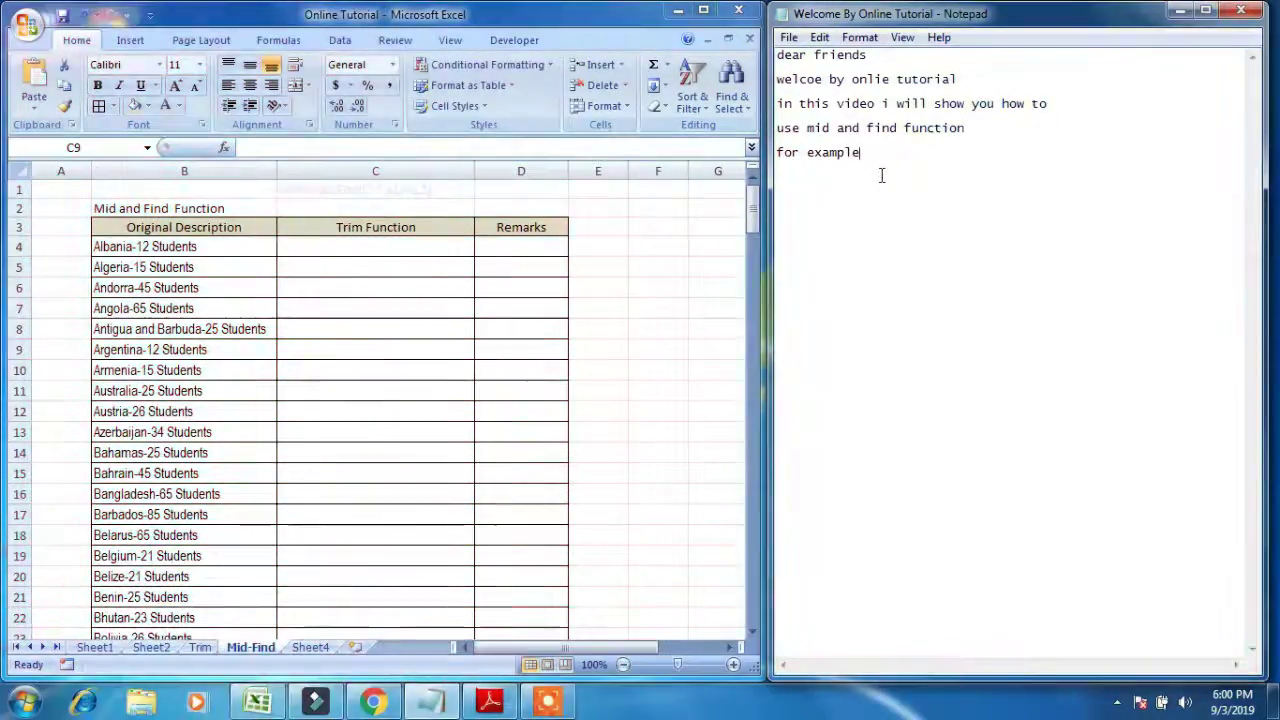
pyautogui.write(' in')
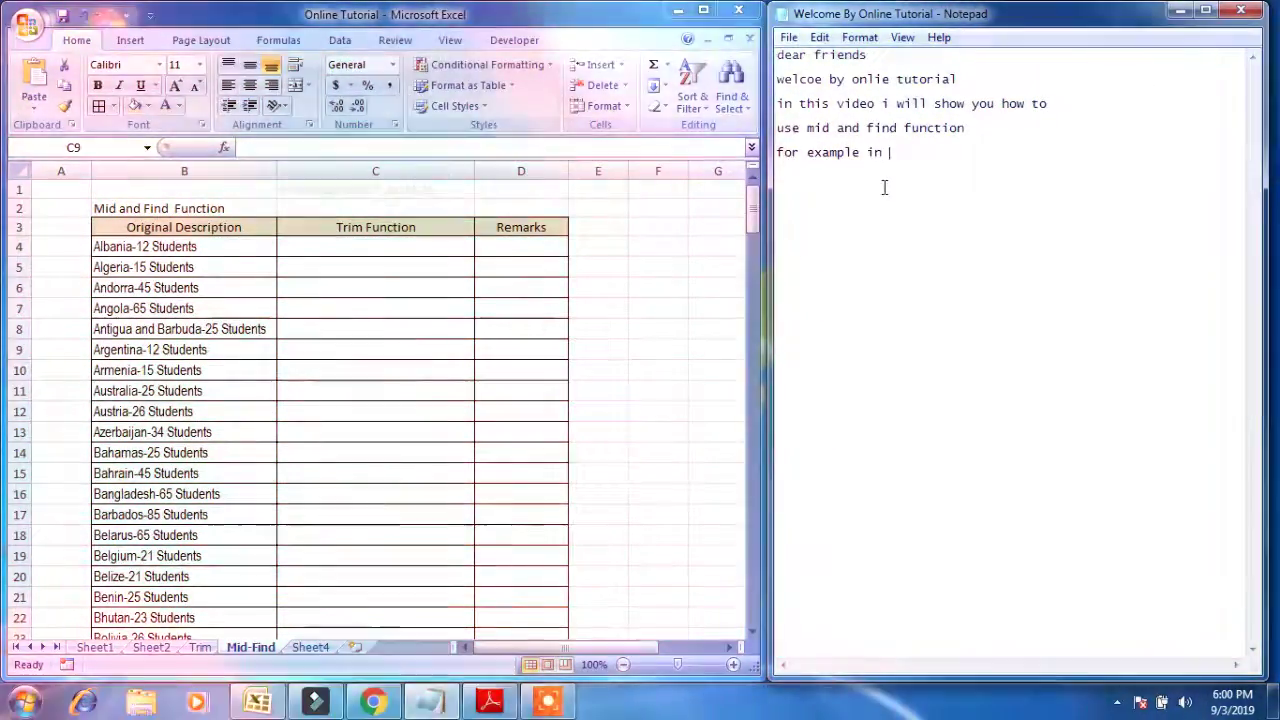
pyautogui.write('t this l')
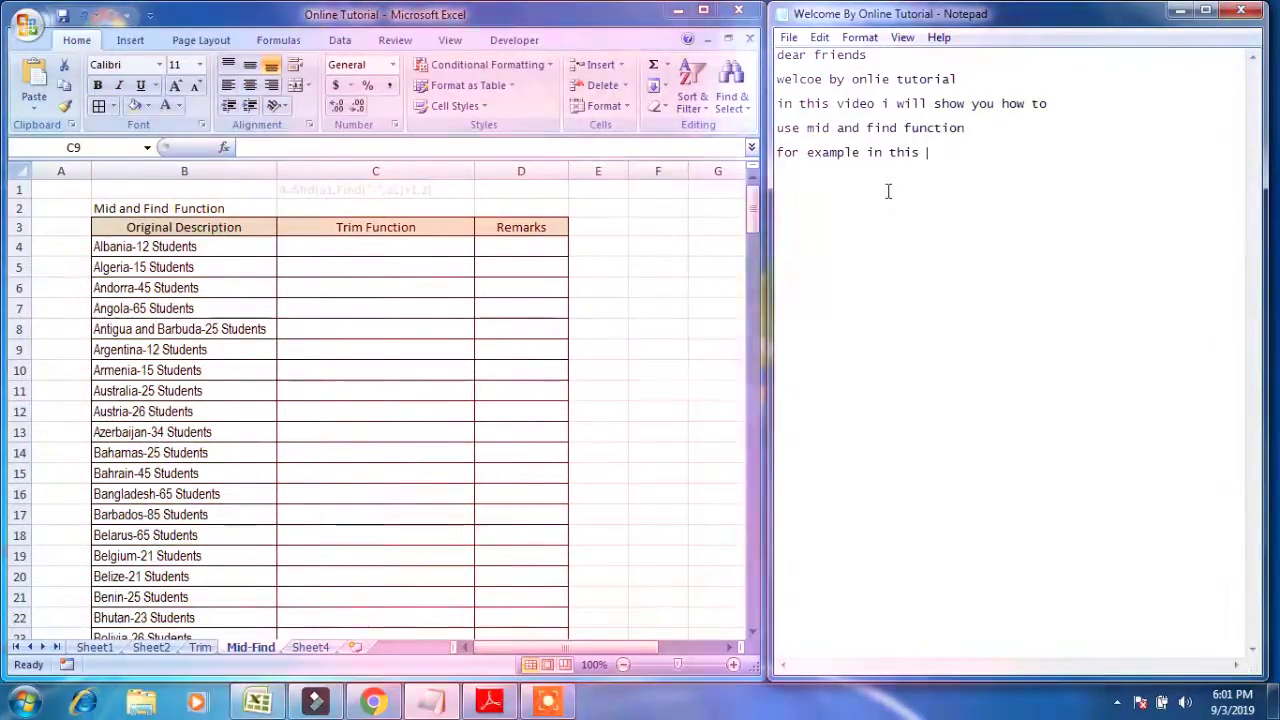
pyautogui.write('ist have ')
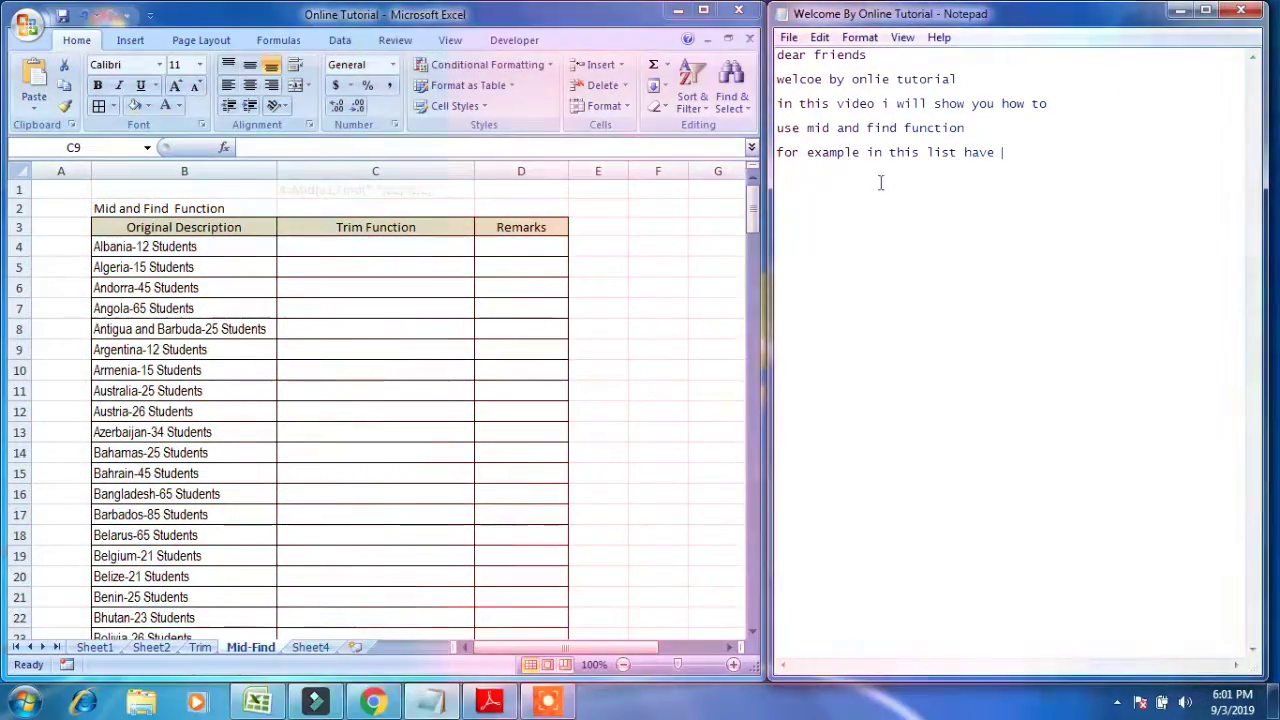
pyautogui.write('dif')
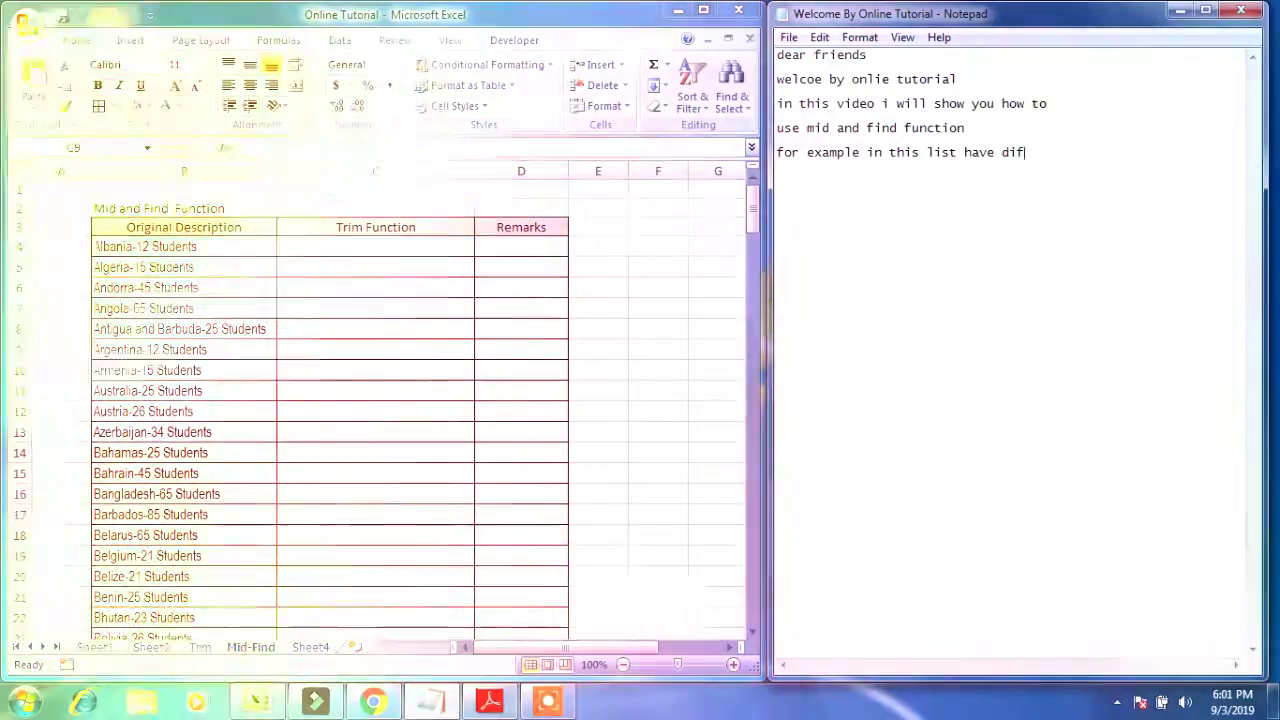
pyautogui.write('ferent ')
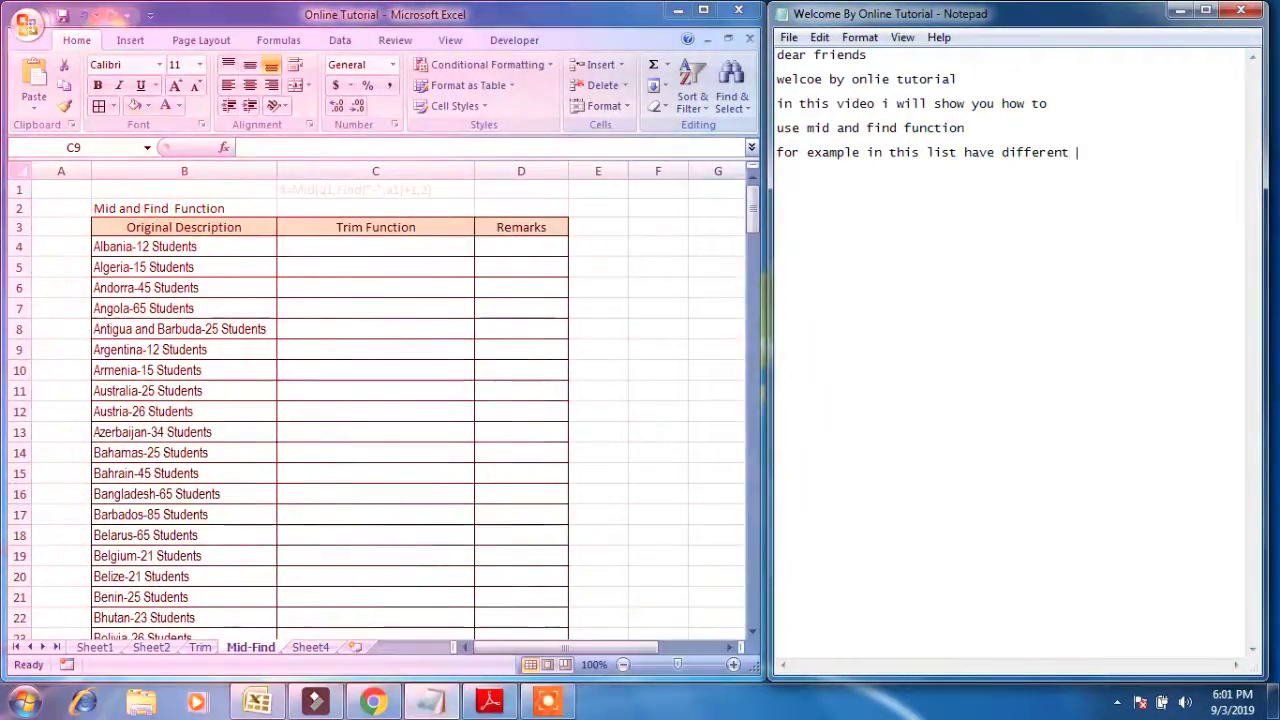
pyautogui.write('coun')
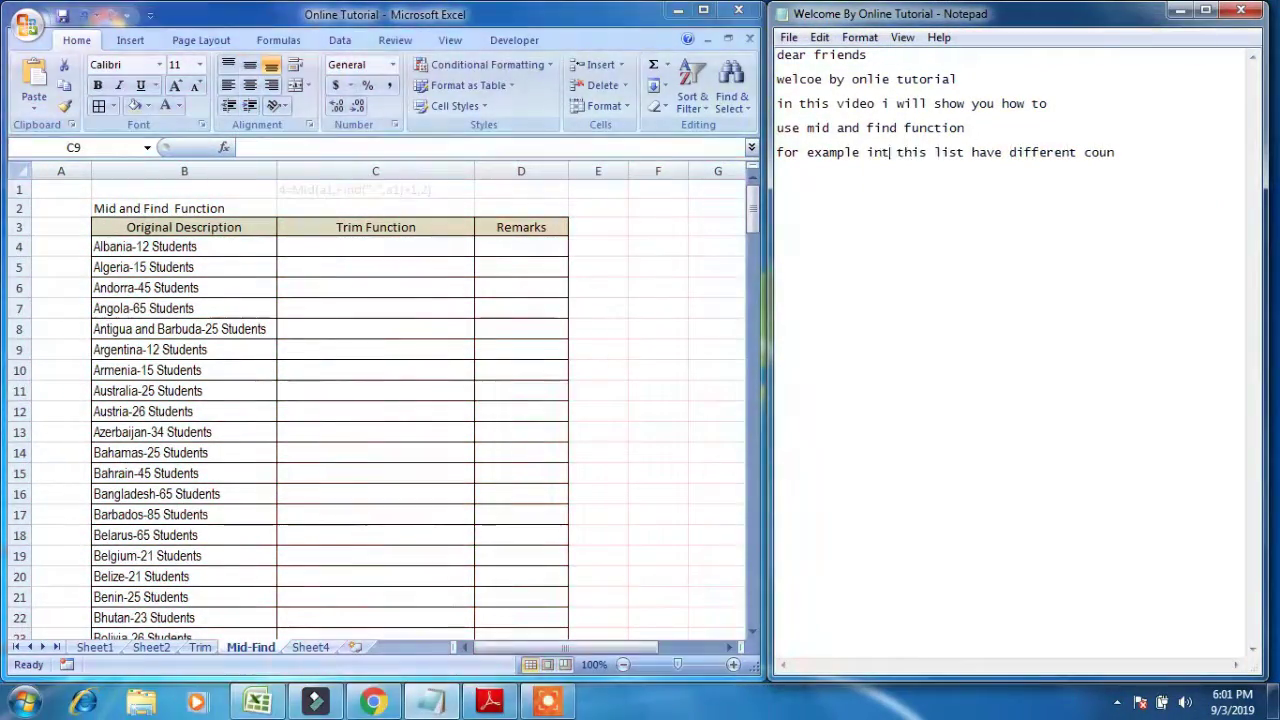
# - Correct 'int' to 'in', and finish the note about extracting only student numbers using mid and find
pyautogui.click(886, 175)
pyautogui.press('BackSpace')
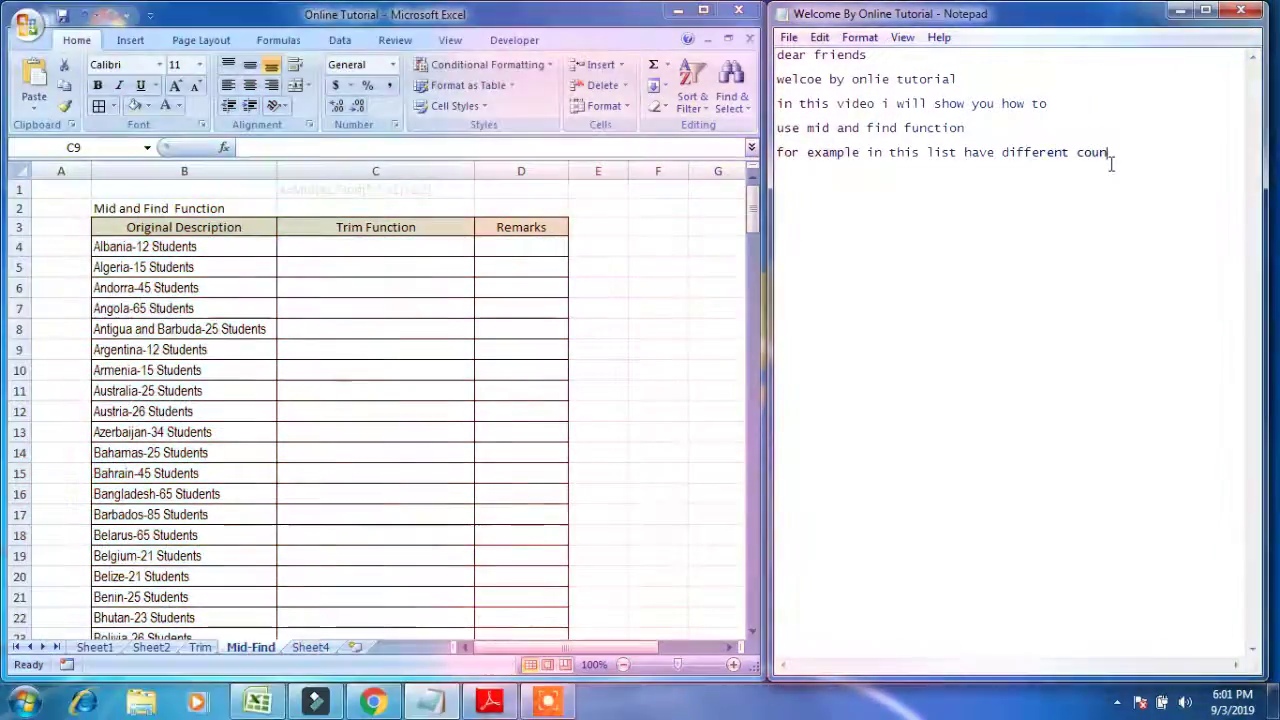
pyautogui.write('tries w')
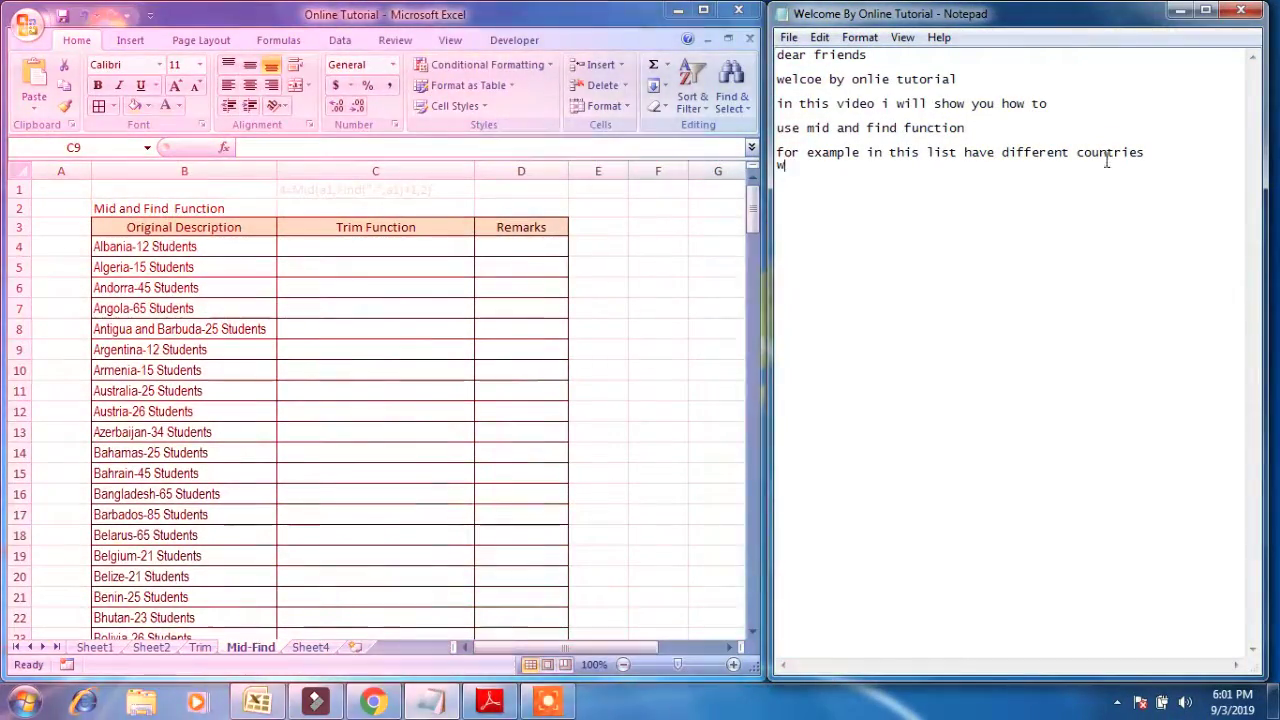
pyautogui.write('ith num')
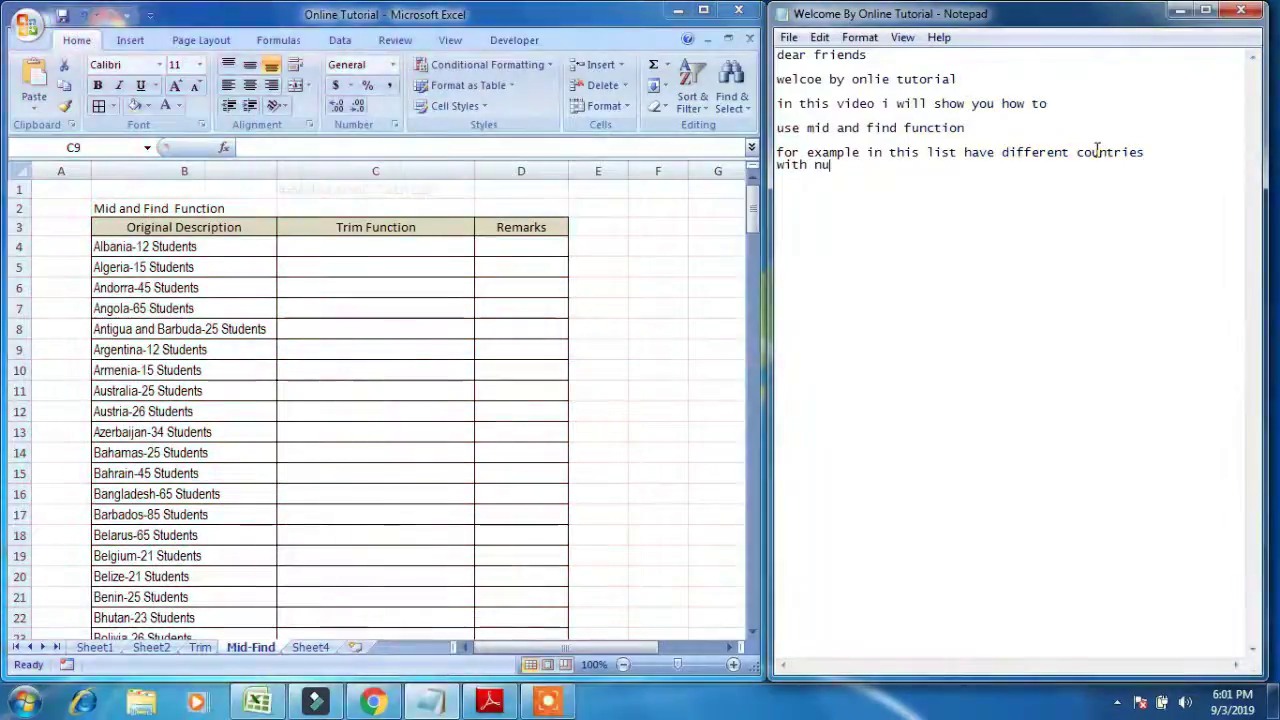
pyautogui.write('ber o')
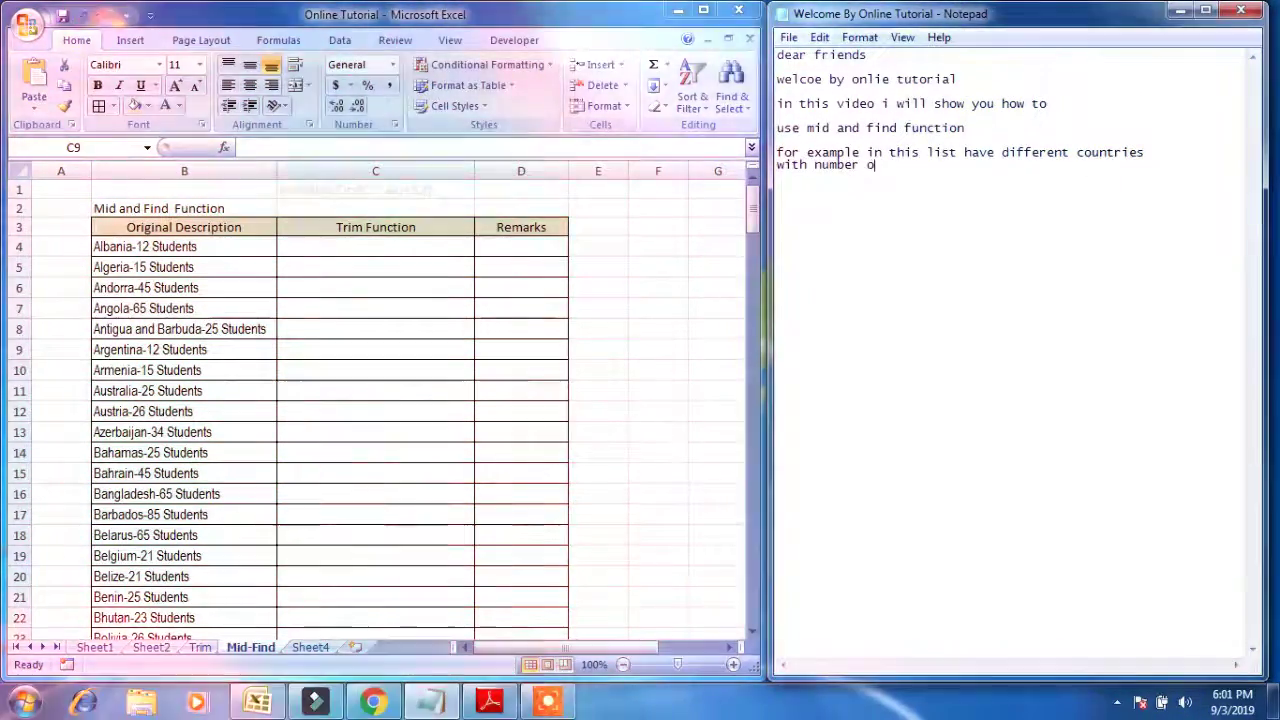
pyautogui.write('f stude')
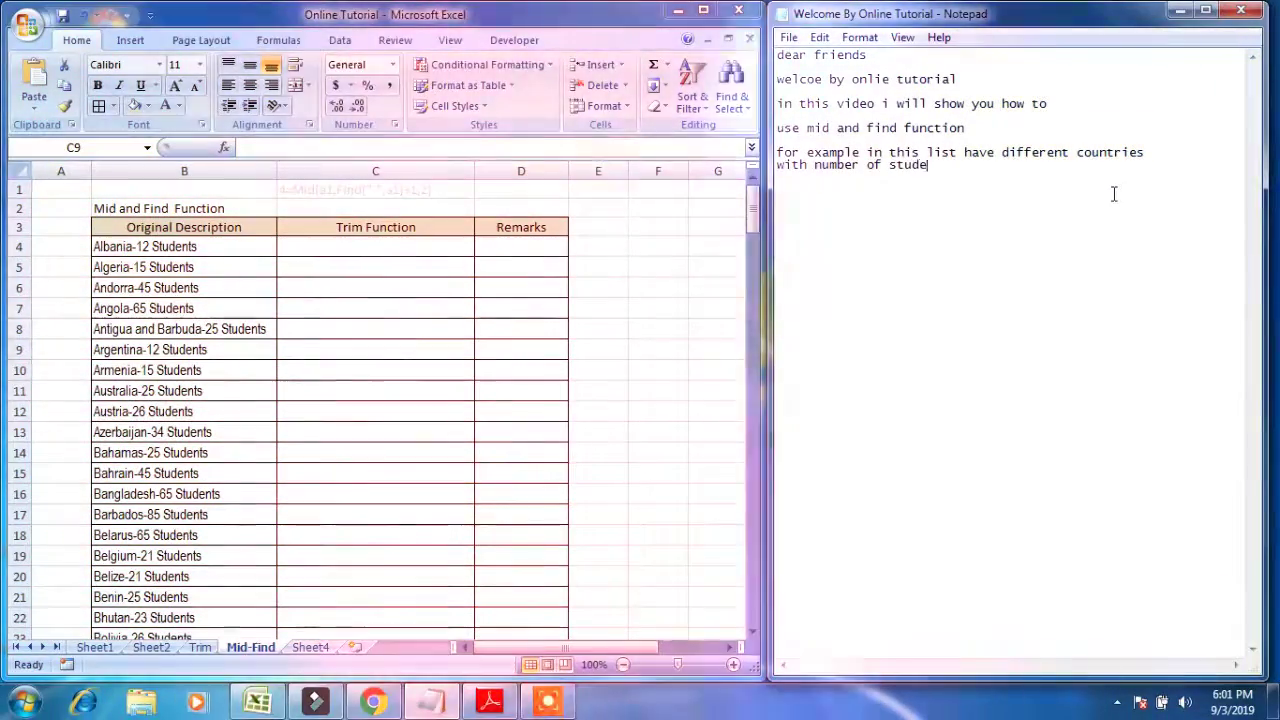
pyautogui.write('nts  ')
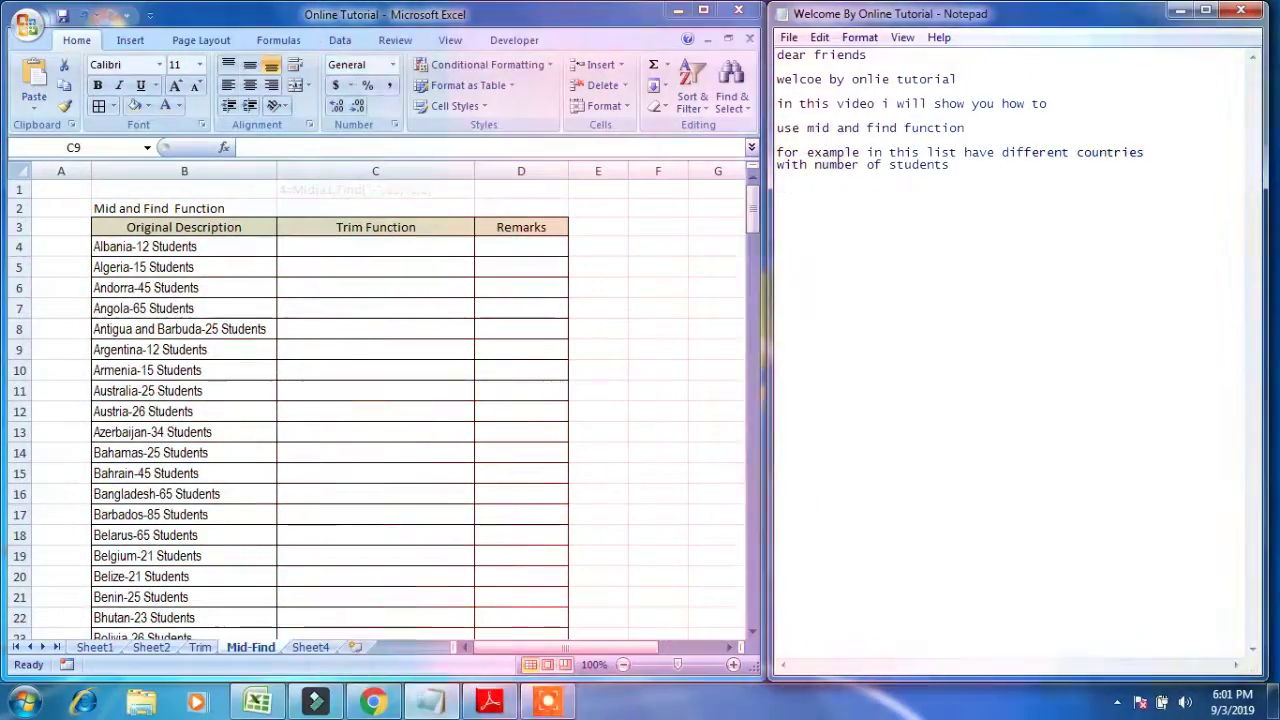
pyautogui.write('no i ')
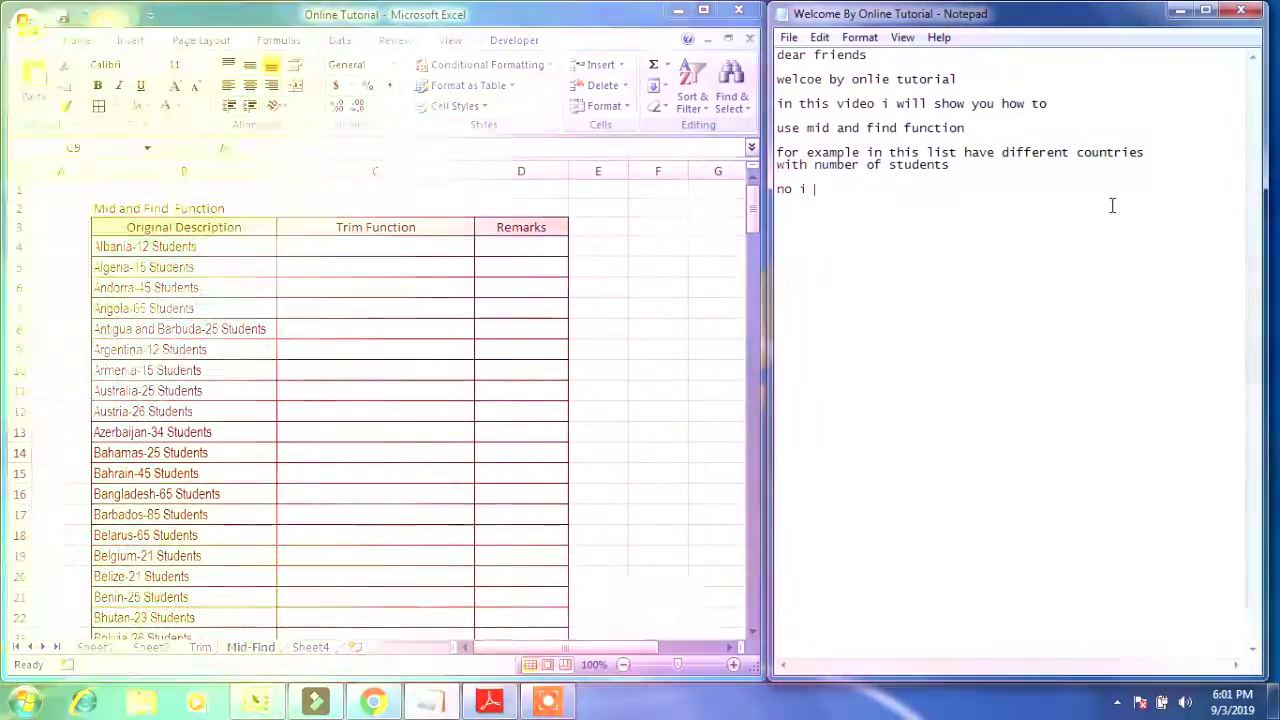
pyautogui.write('want ')
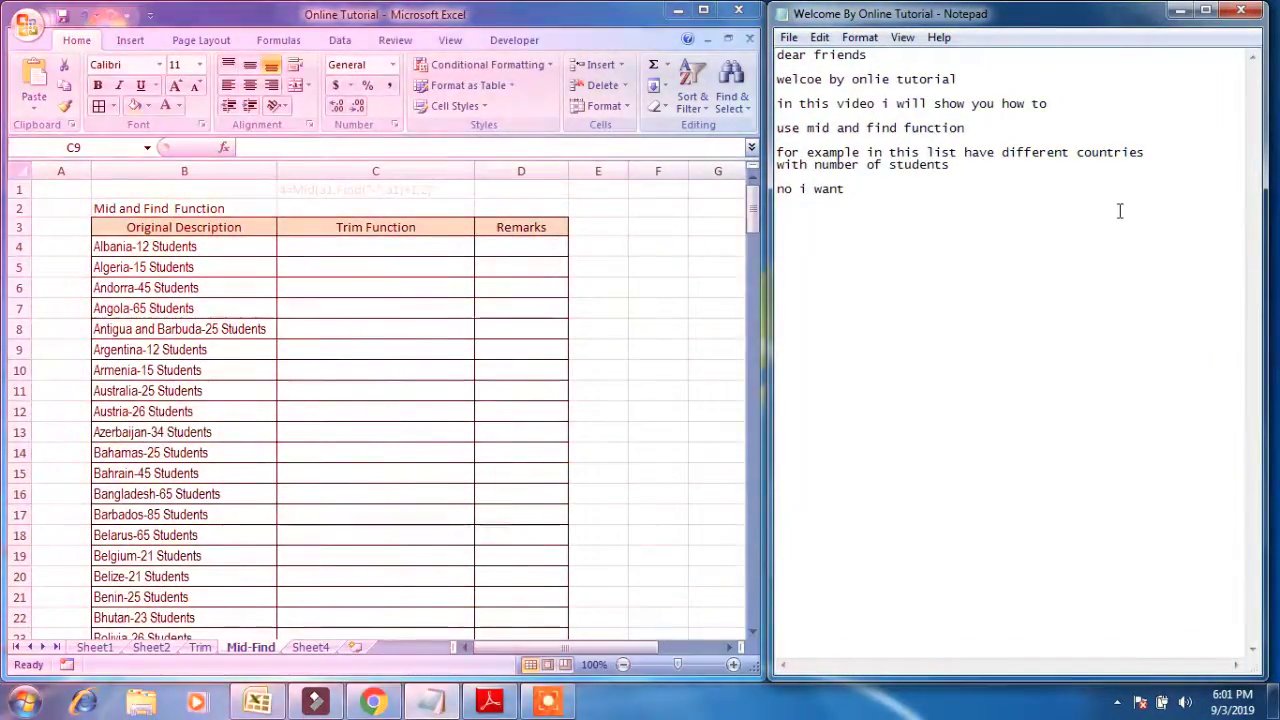
pyautogui.write('to ex')
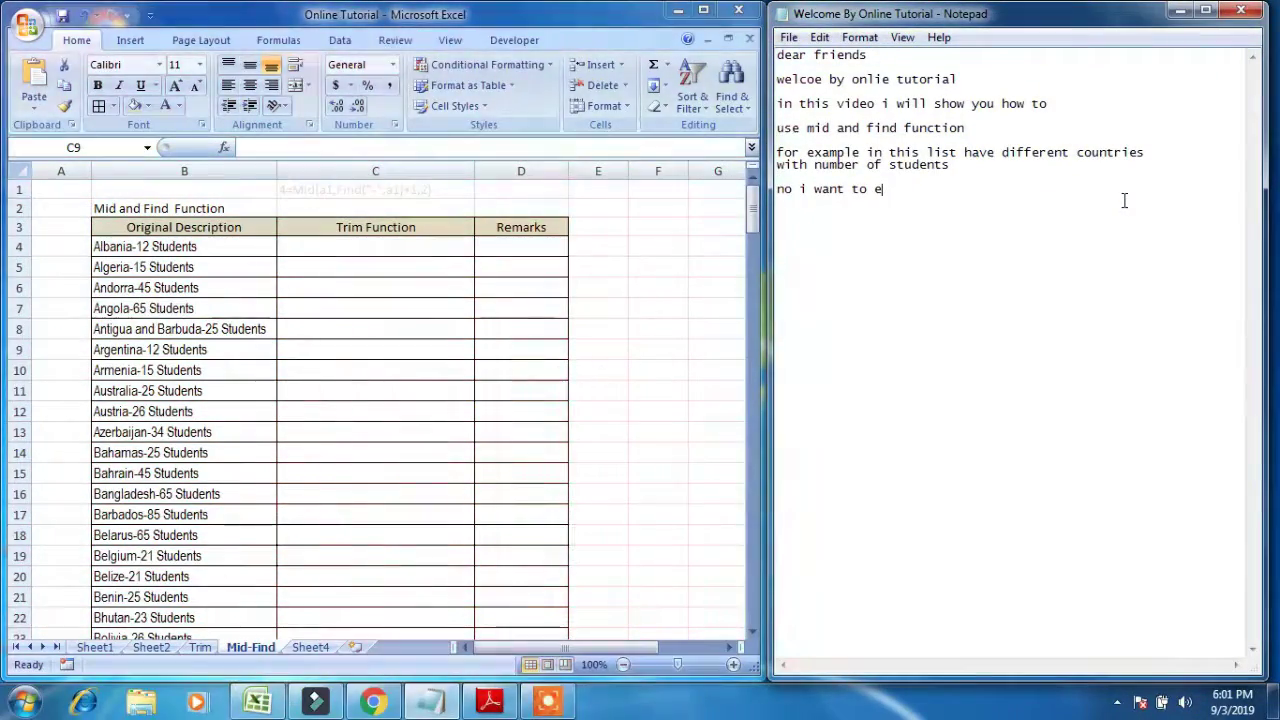
pyautogui.write('trac')
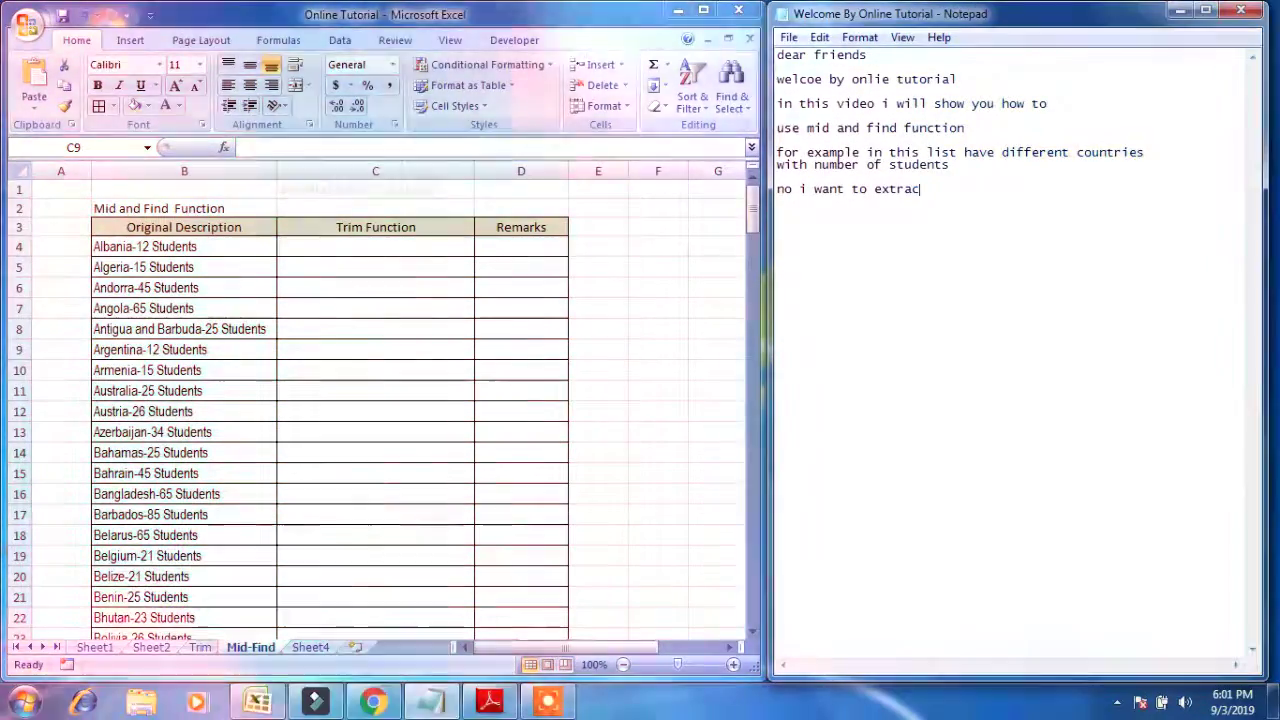
pyautogui.write('t only')
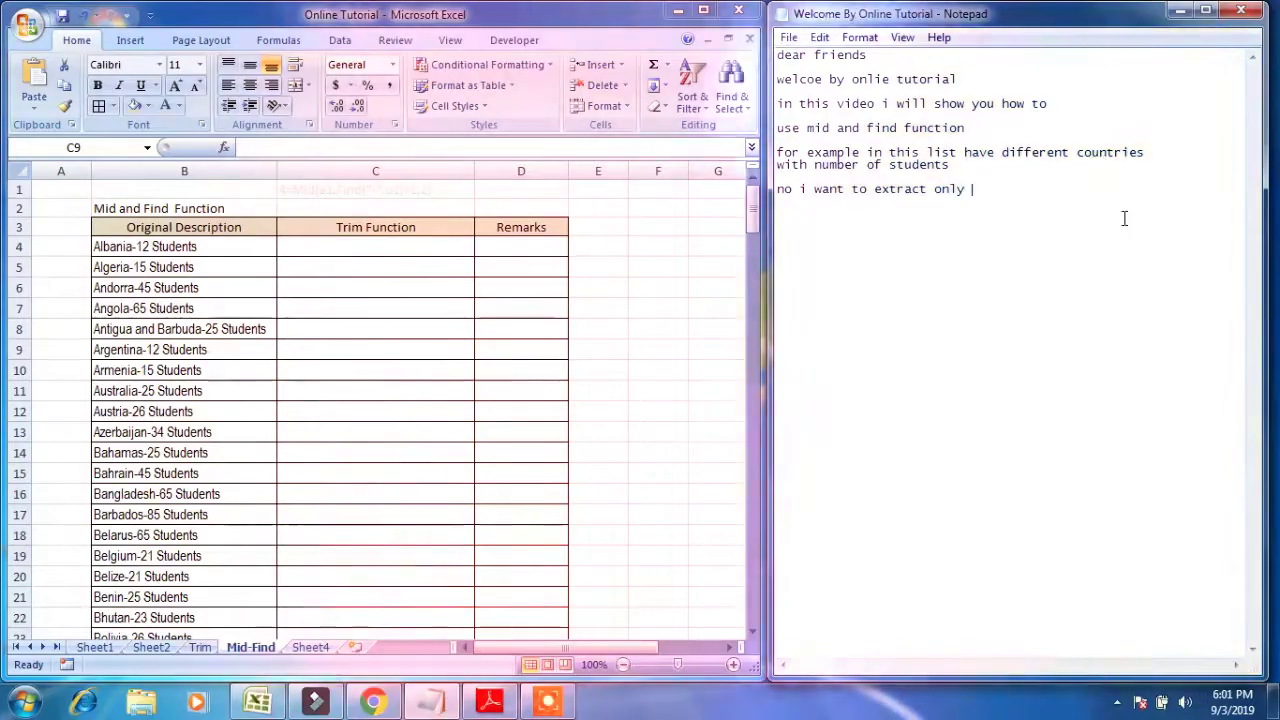
pyautogui.write(' the nu')
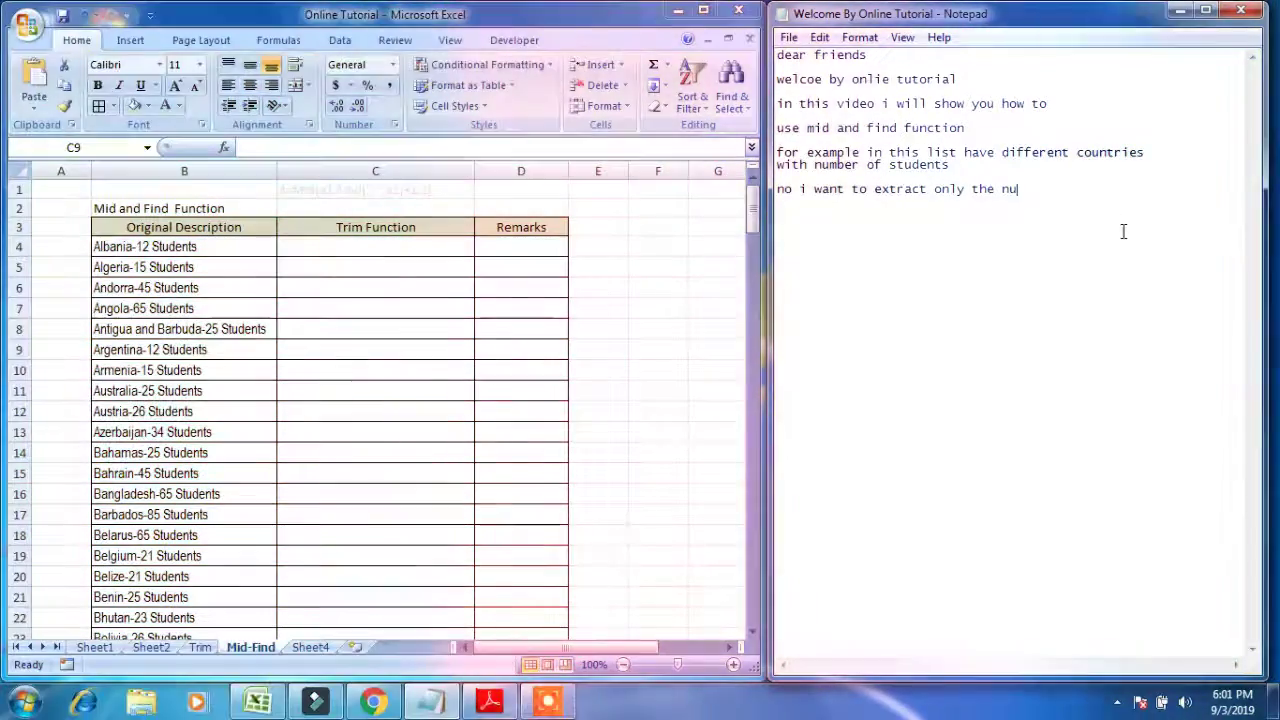
pyautogui.write('mber of st')
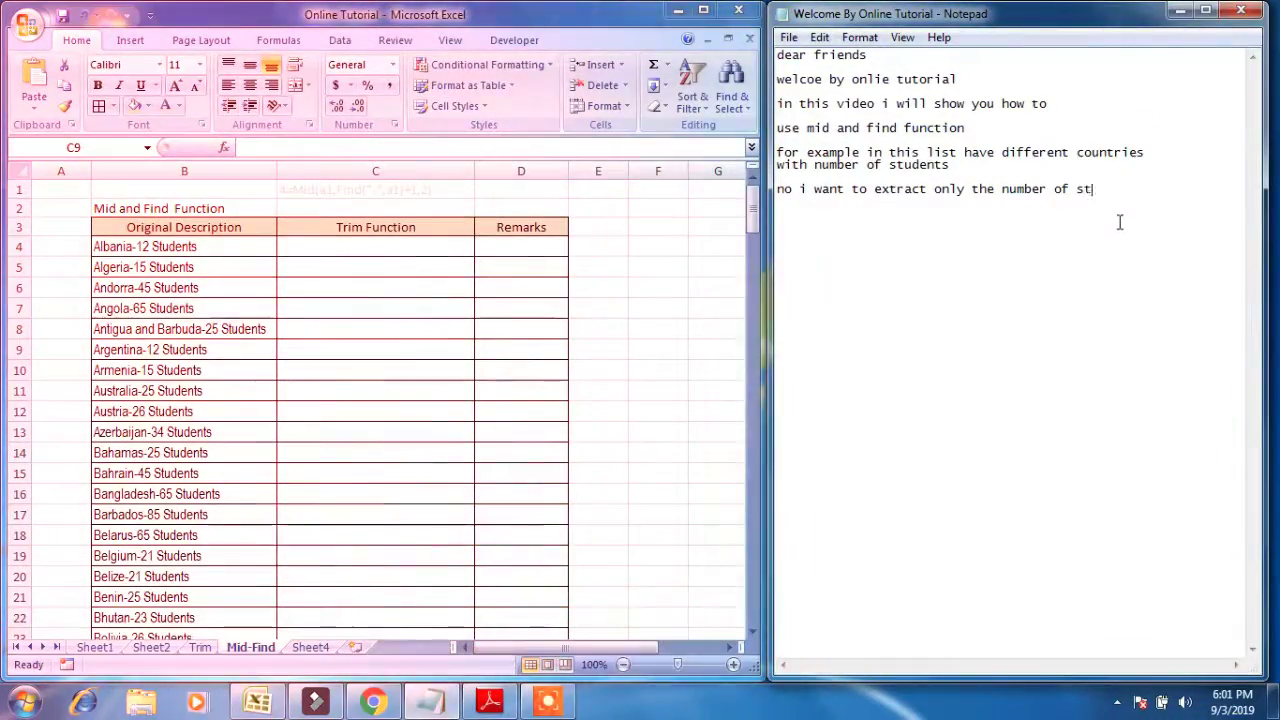
pyautogui.write('udent ')
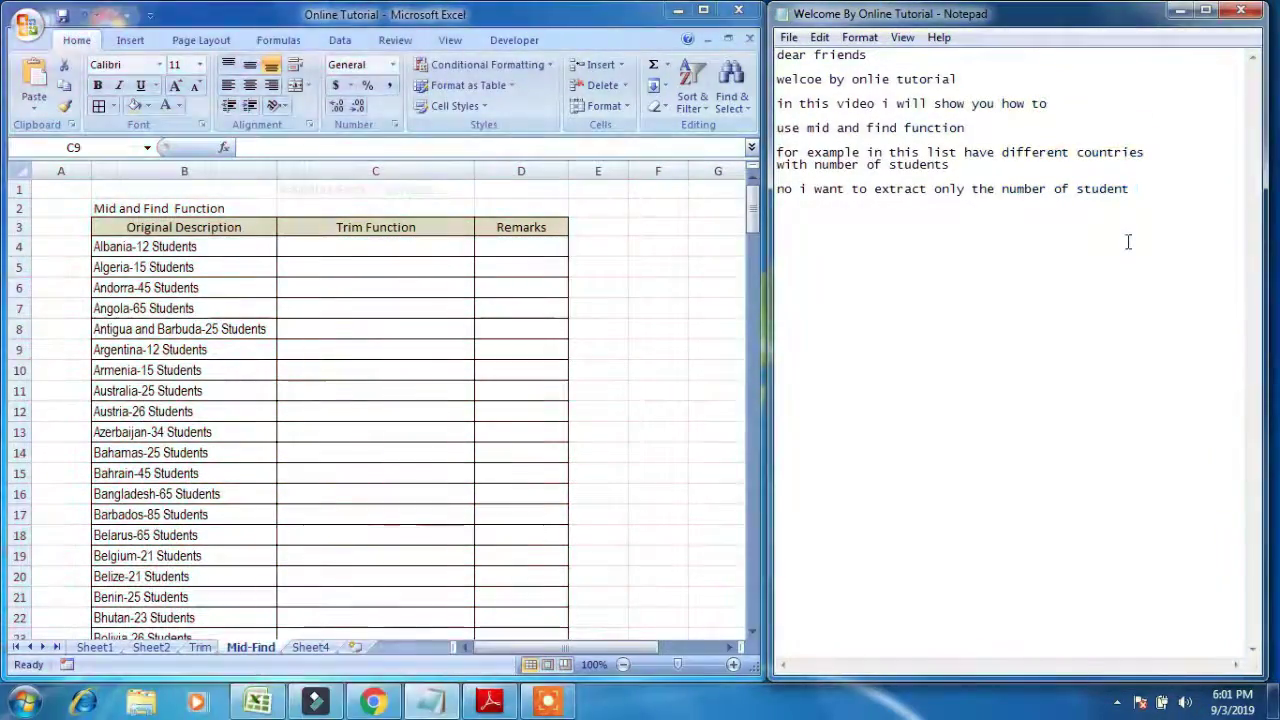
pyautogui.write('with')
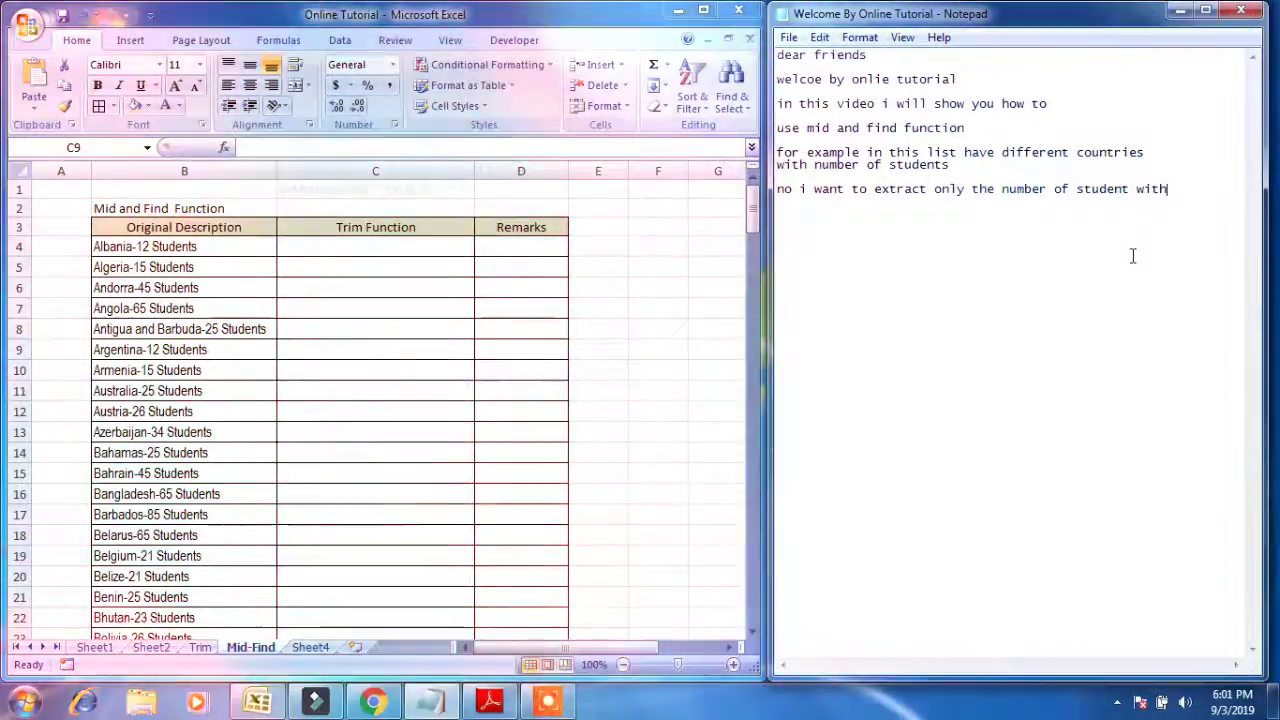
pyautogui.write(' respec')
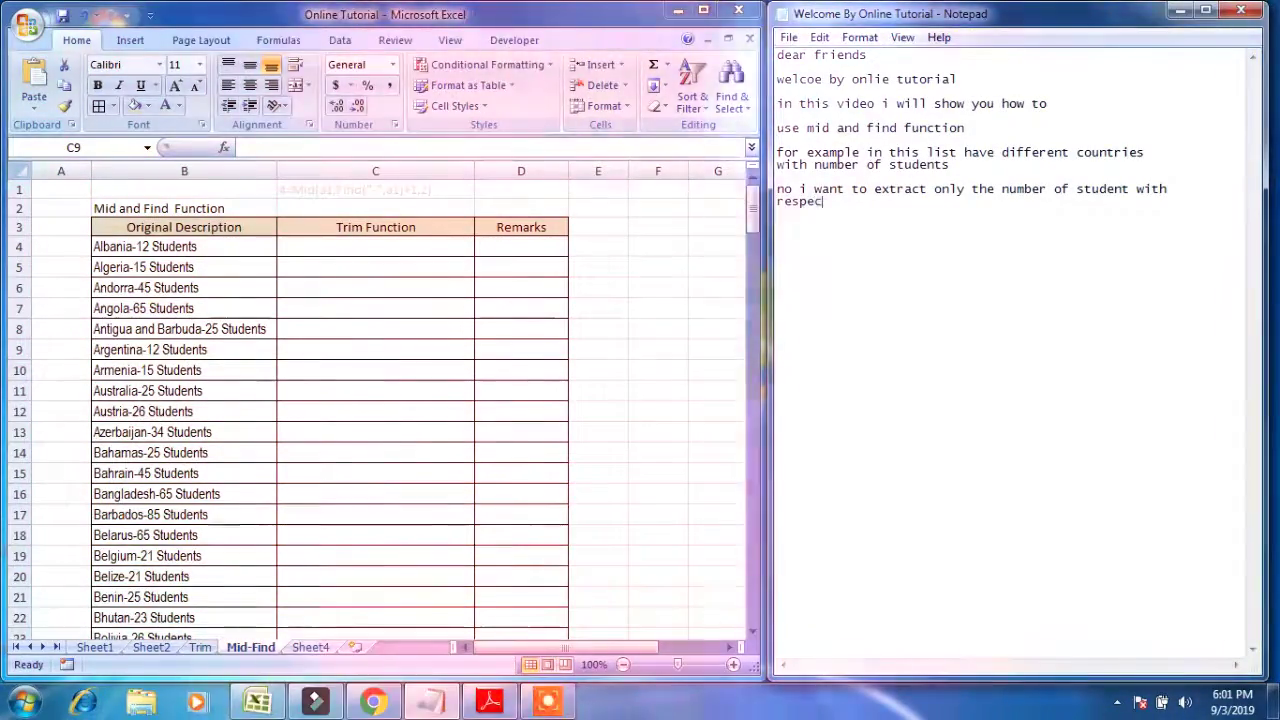
pyautogui.write('tive co')
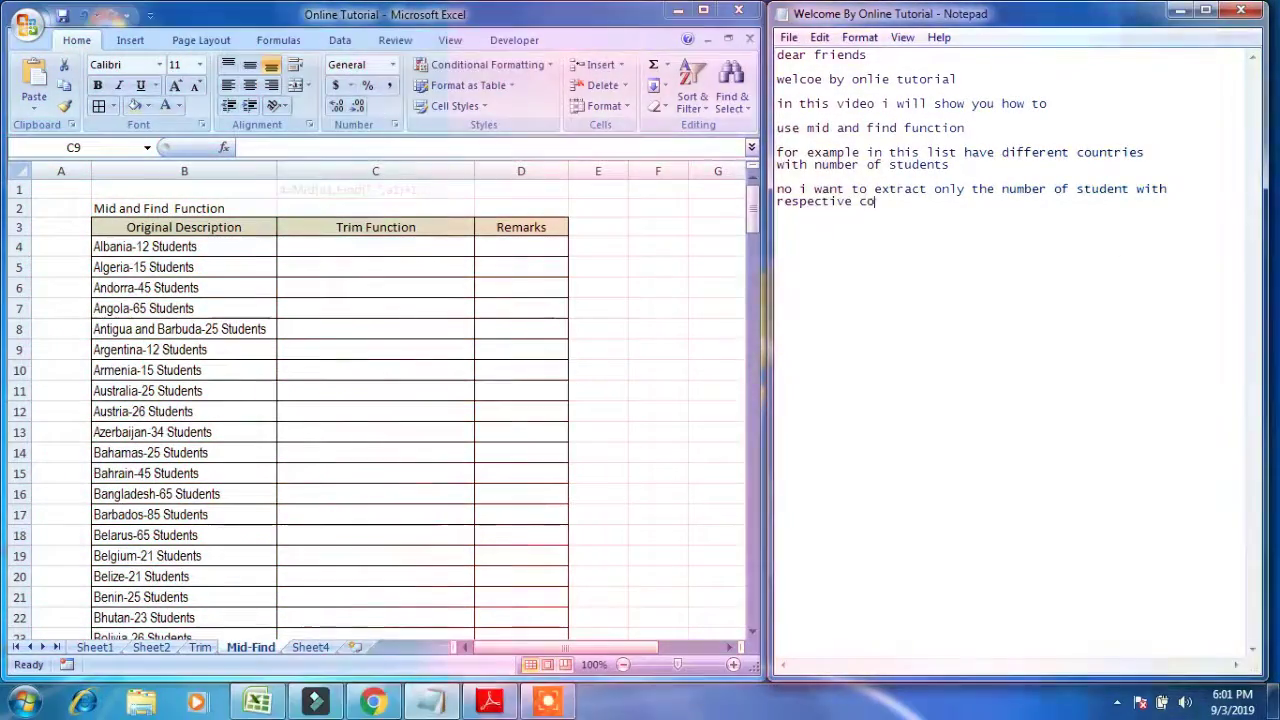
pyautogui.write('untires')
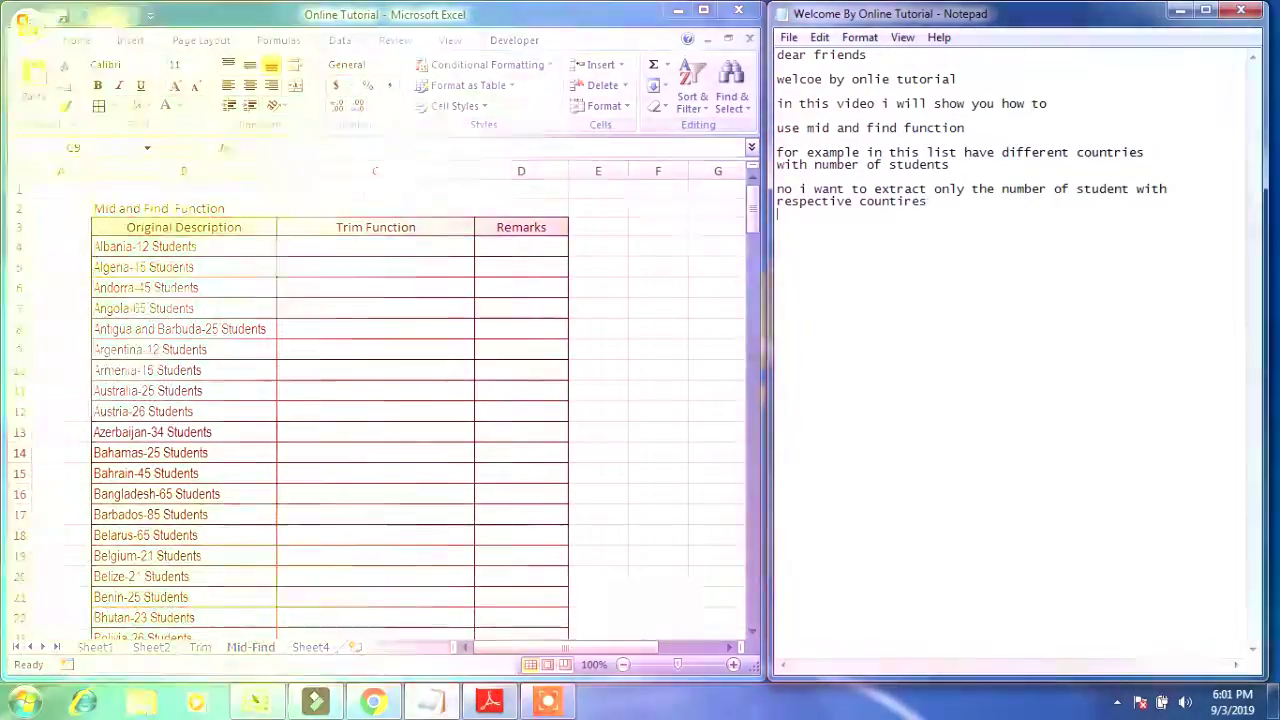
pyautogui.press('Return')
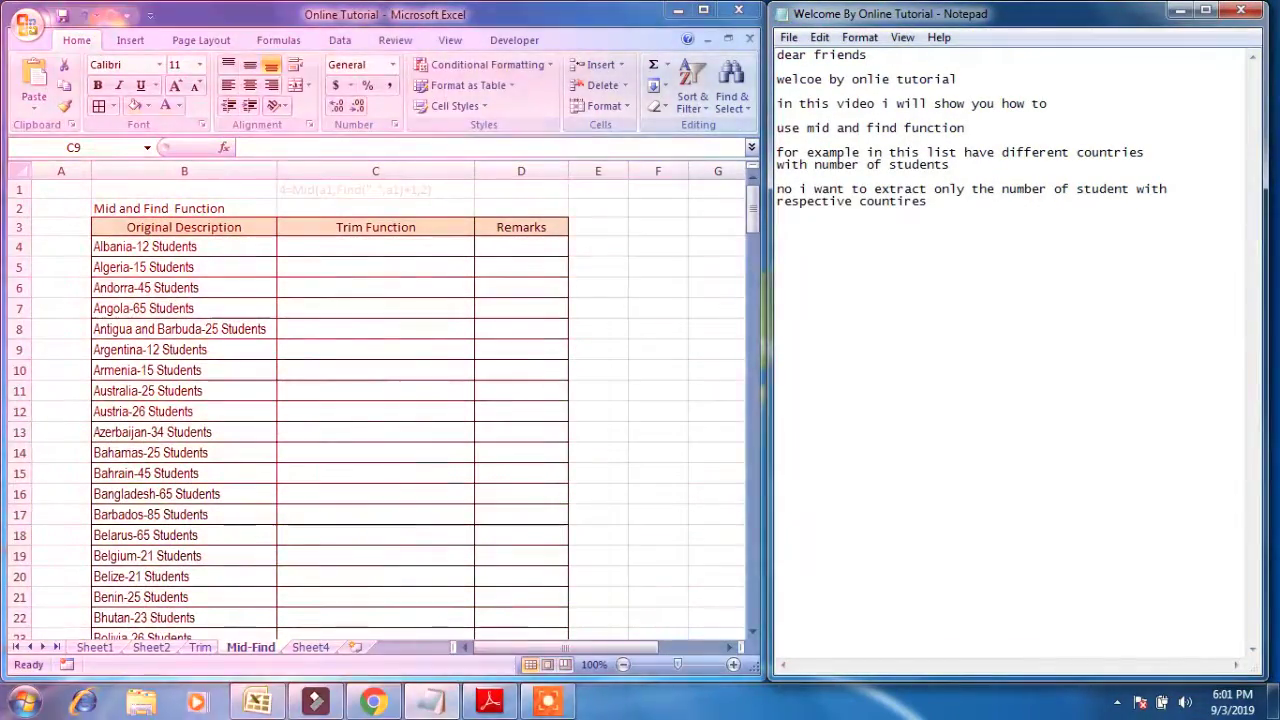
pyautogui.press('Return')
pyautogui.write('by using ')
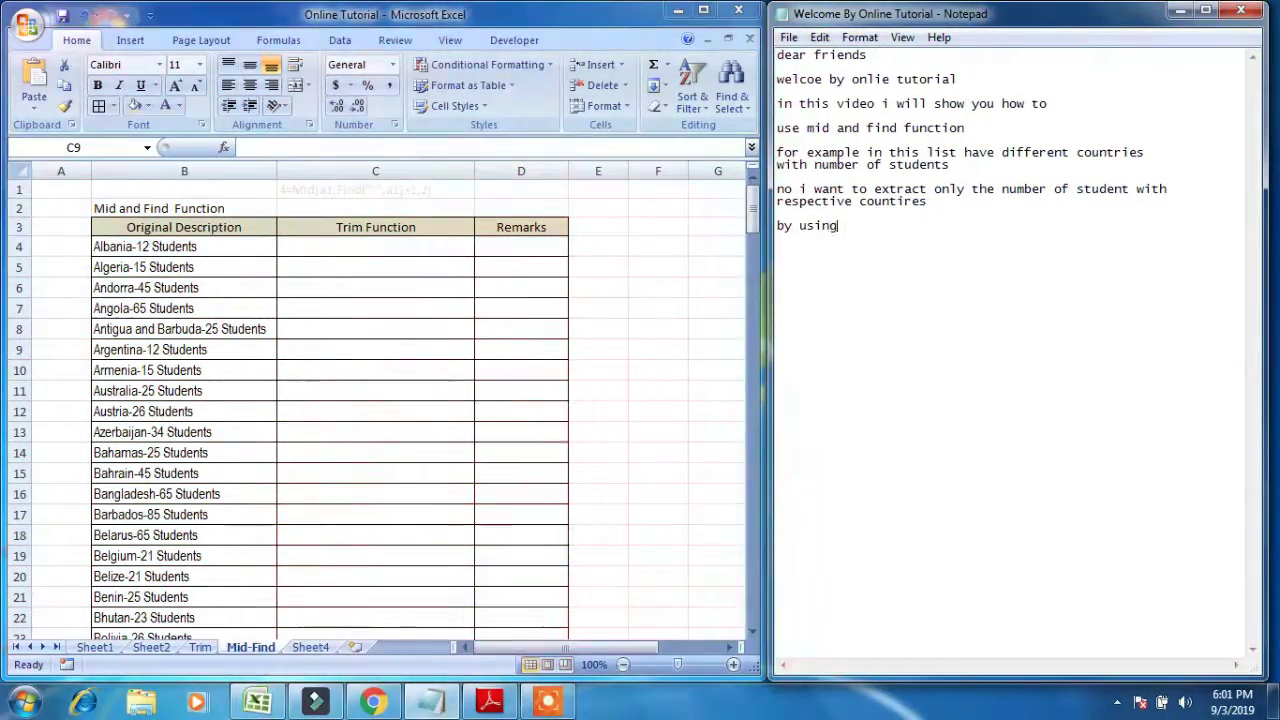
pyautogui.write('mid ')
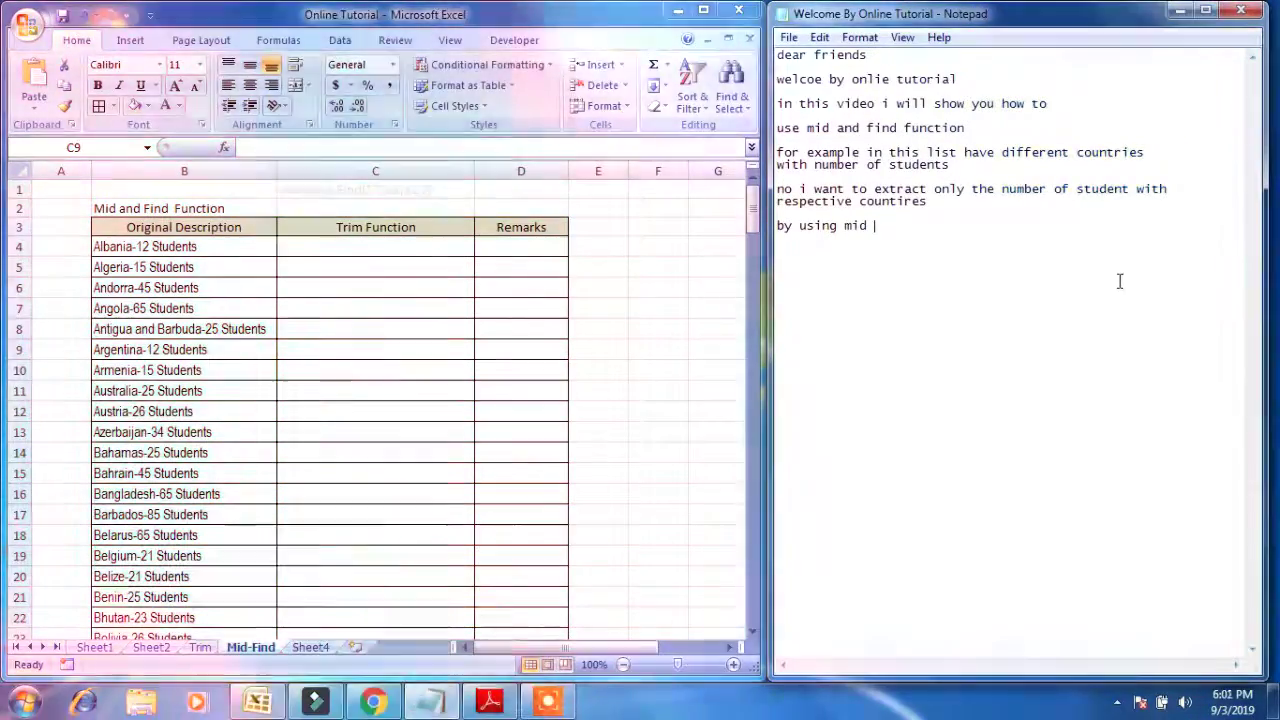
pyautogui.write('and find fu')
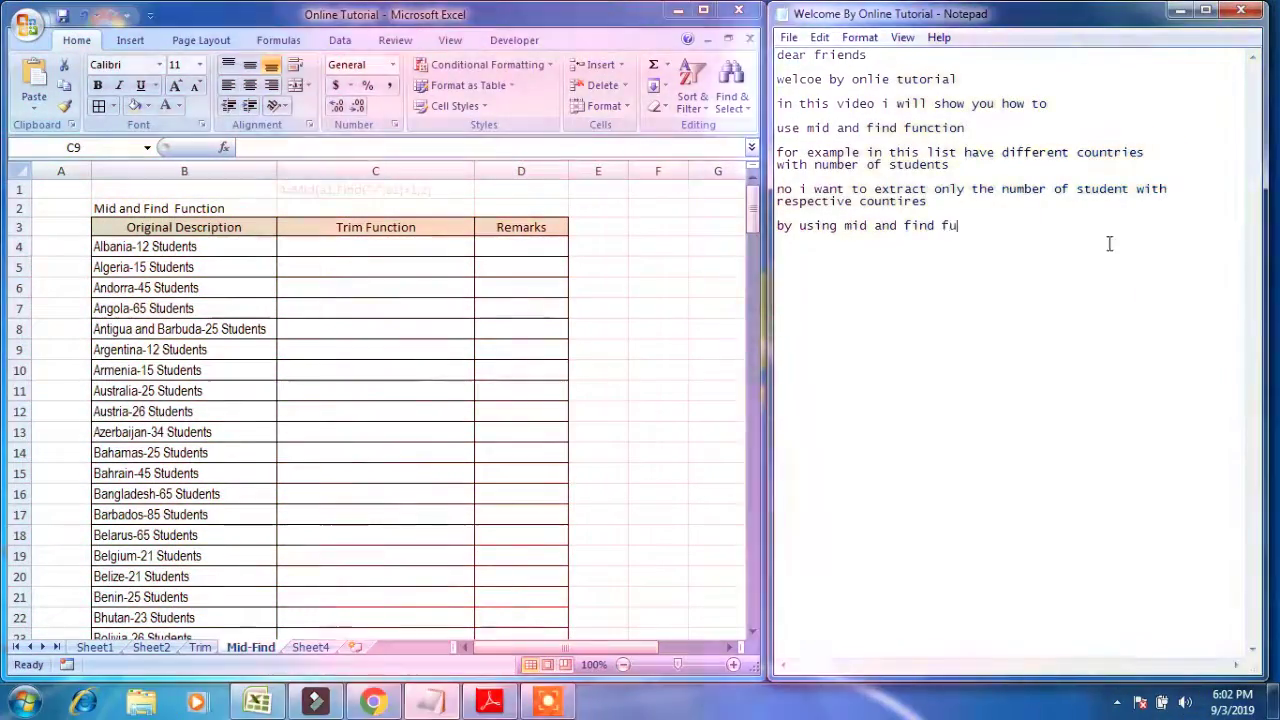
pyautogui.write('nction')
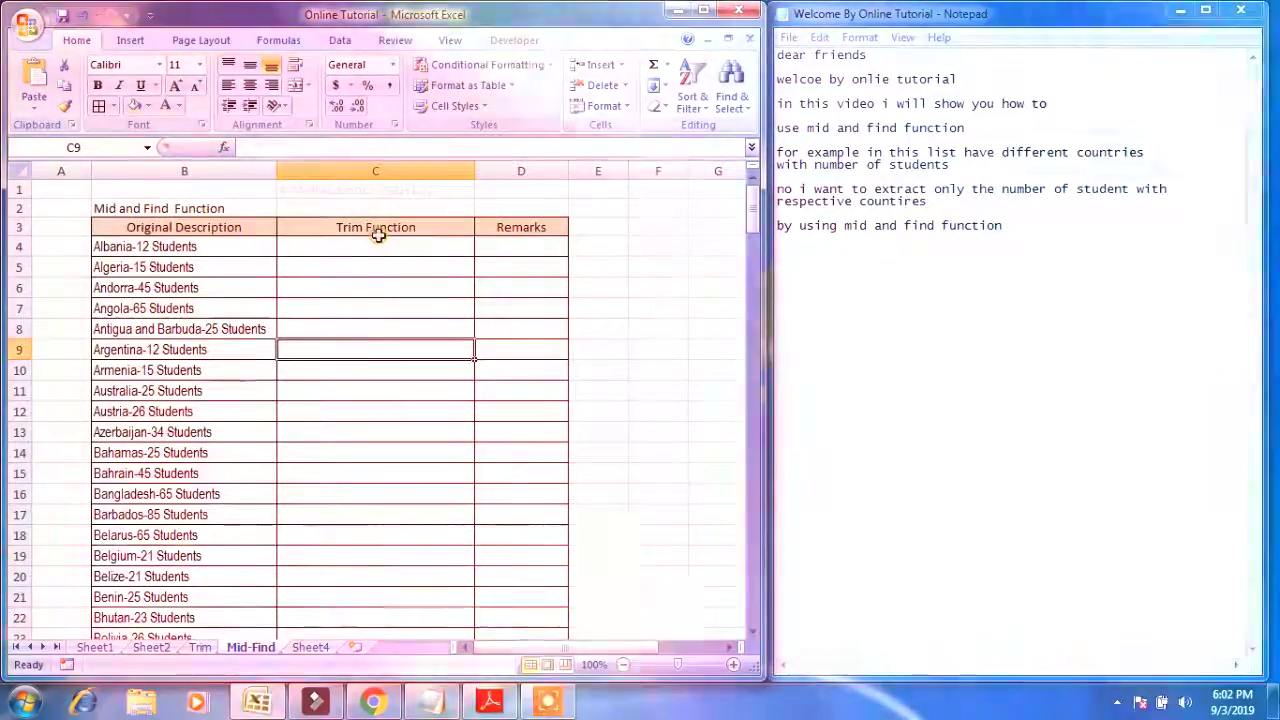
# - Enter =MID(B4,FIND("-",B4)+1,2) in C4 so it returns 12 for Albania-12 Students
pyautogui.click(369, 249)
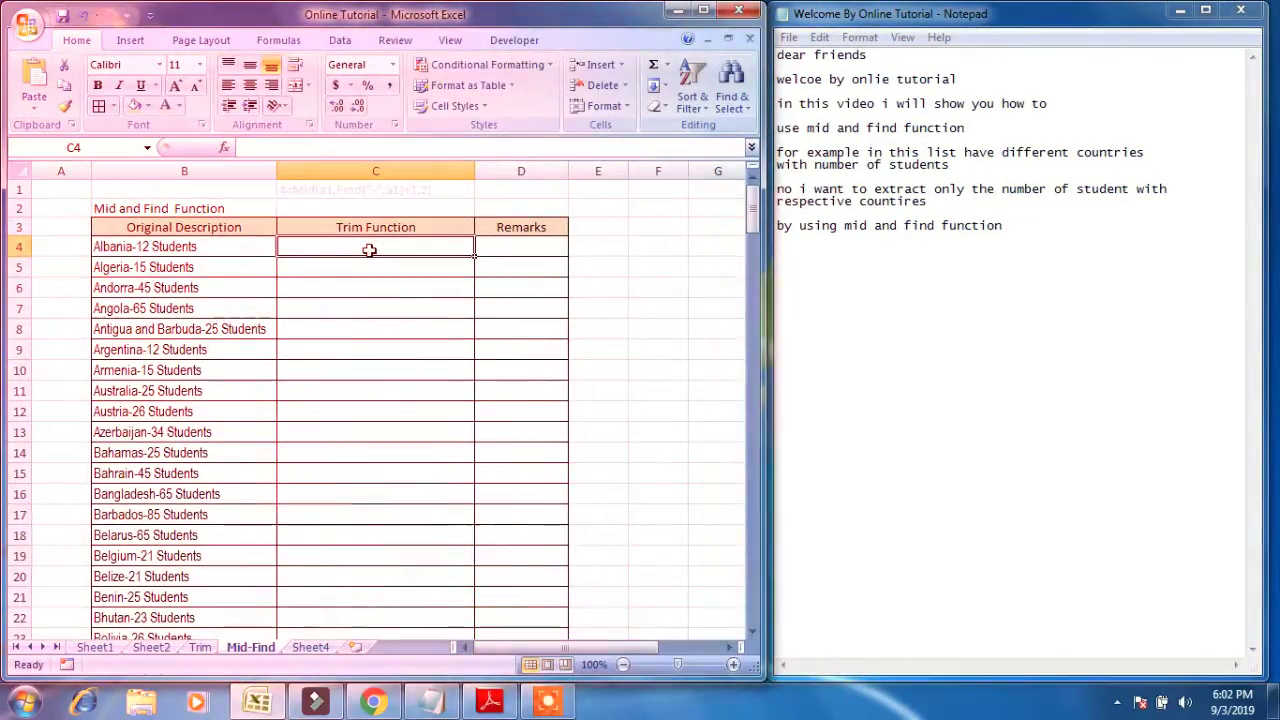
pyautogui.write('=')
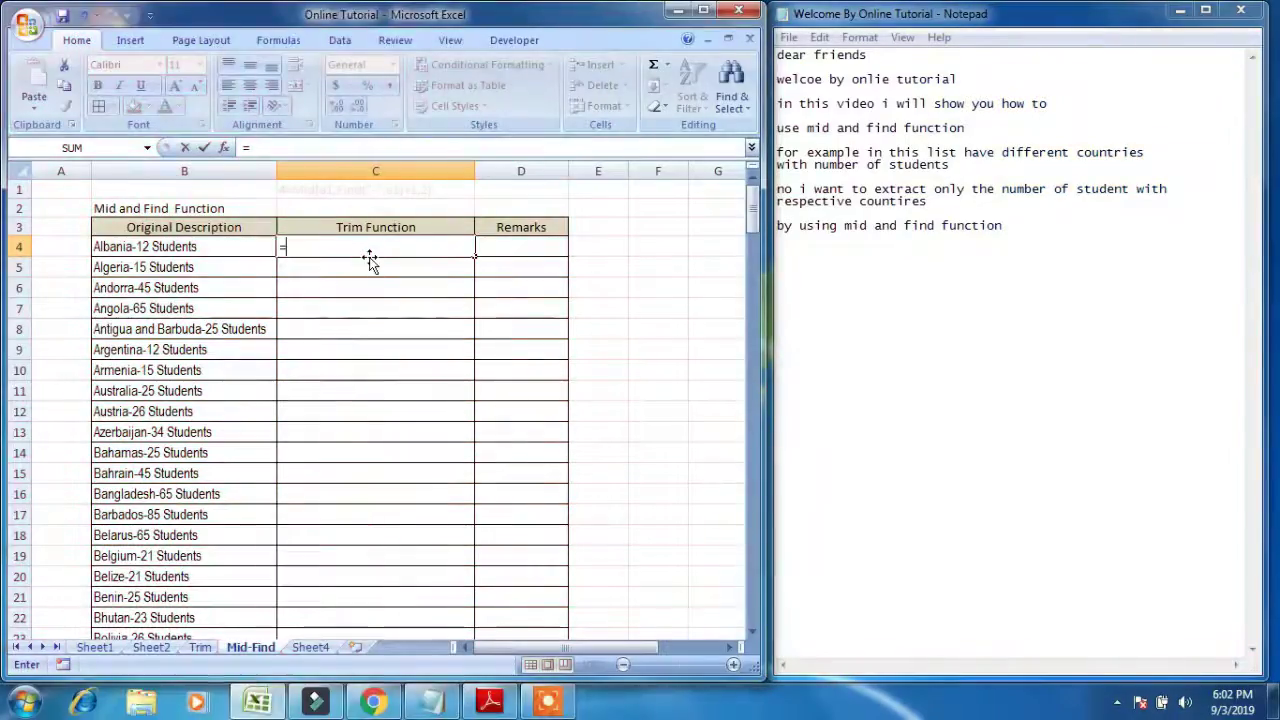
pyautogui.write('m')
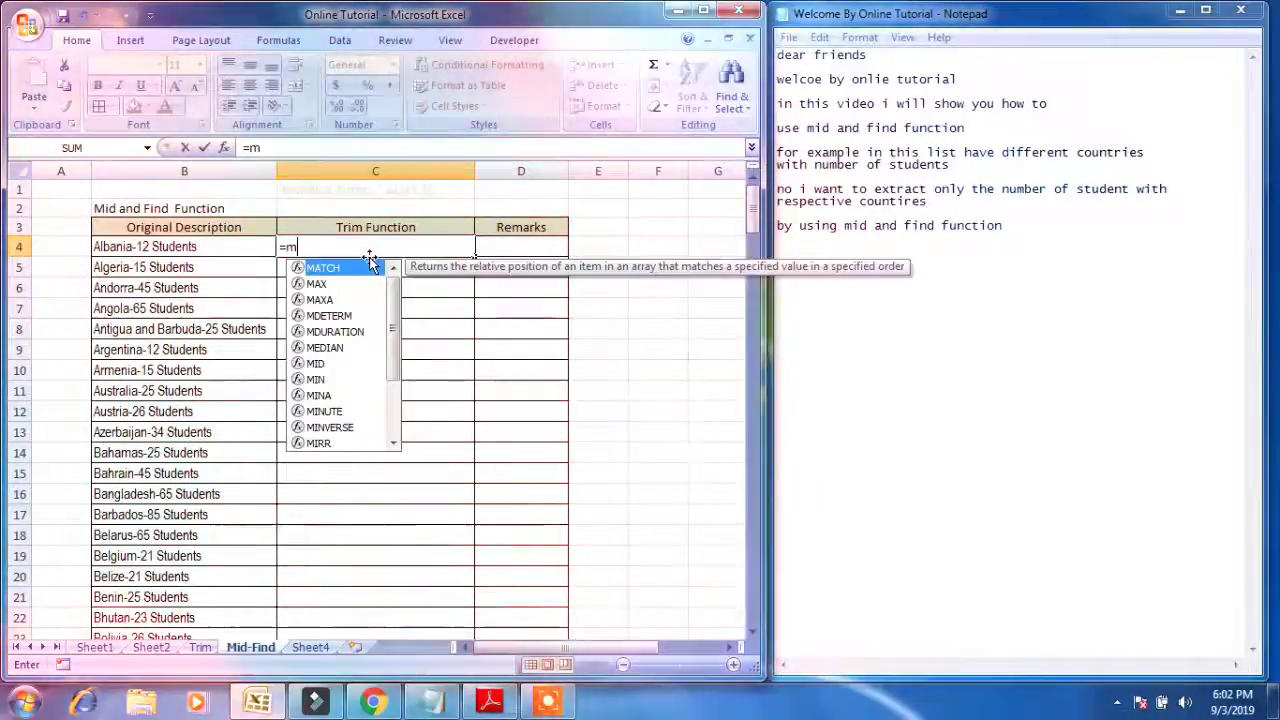
pyautogui.write('id')
pyautogui.hotkey('ctrl', 'Return')
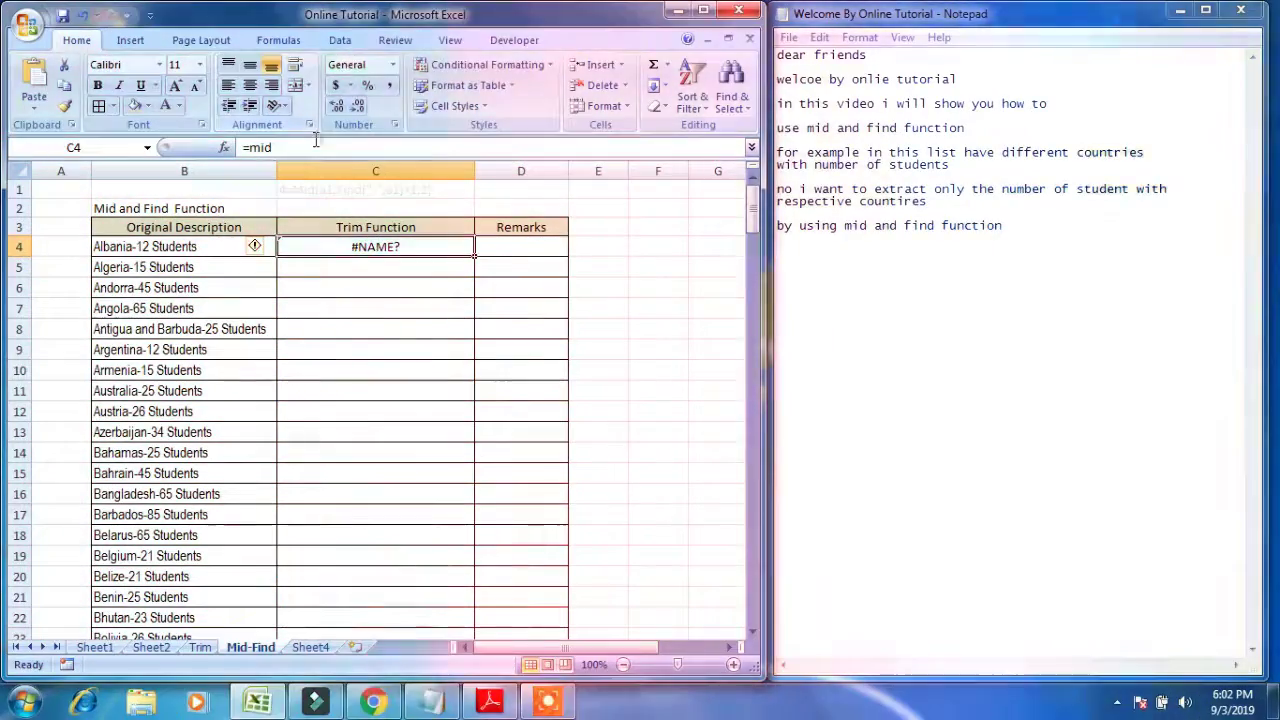
pyautogui.click(316, 145)
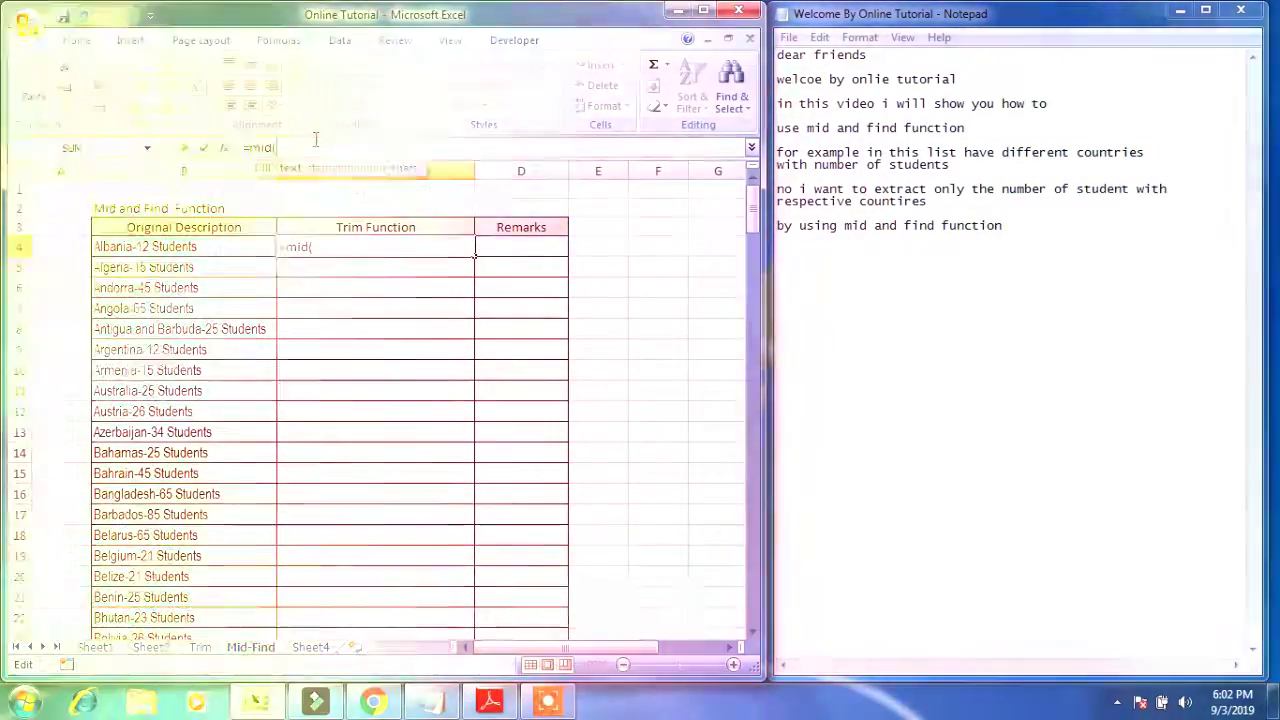
pyautogui.write('(B4')
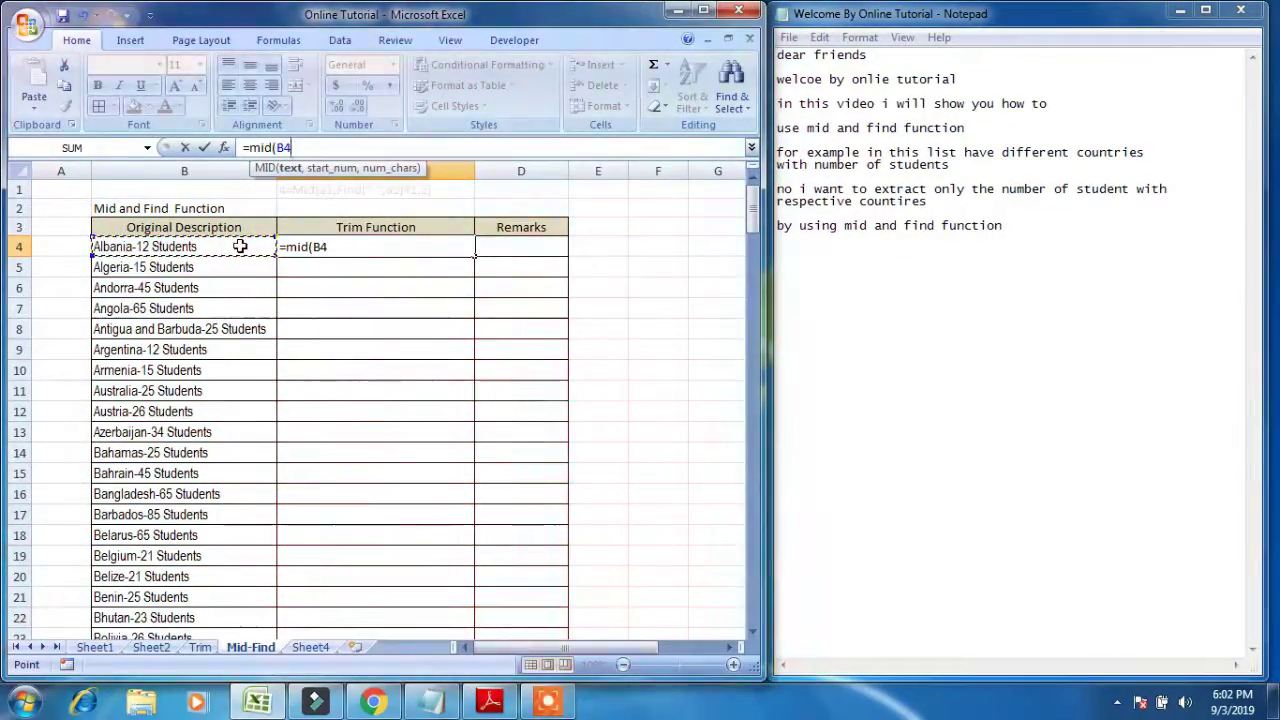
pyautogui.write(',find,')
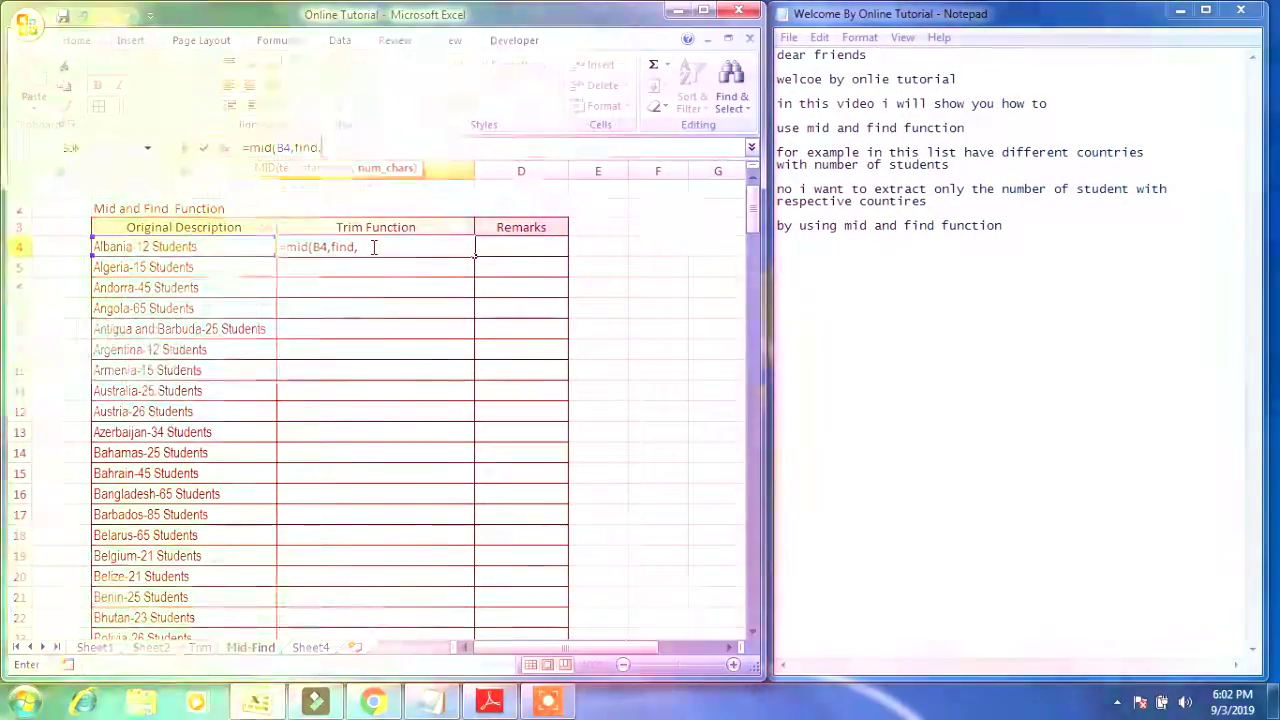
pyautogui.press('BackSpace')
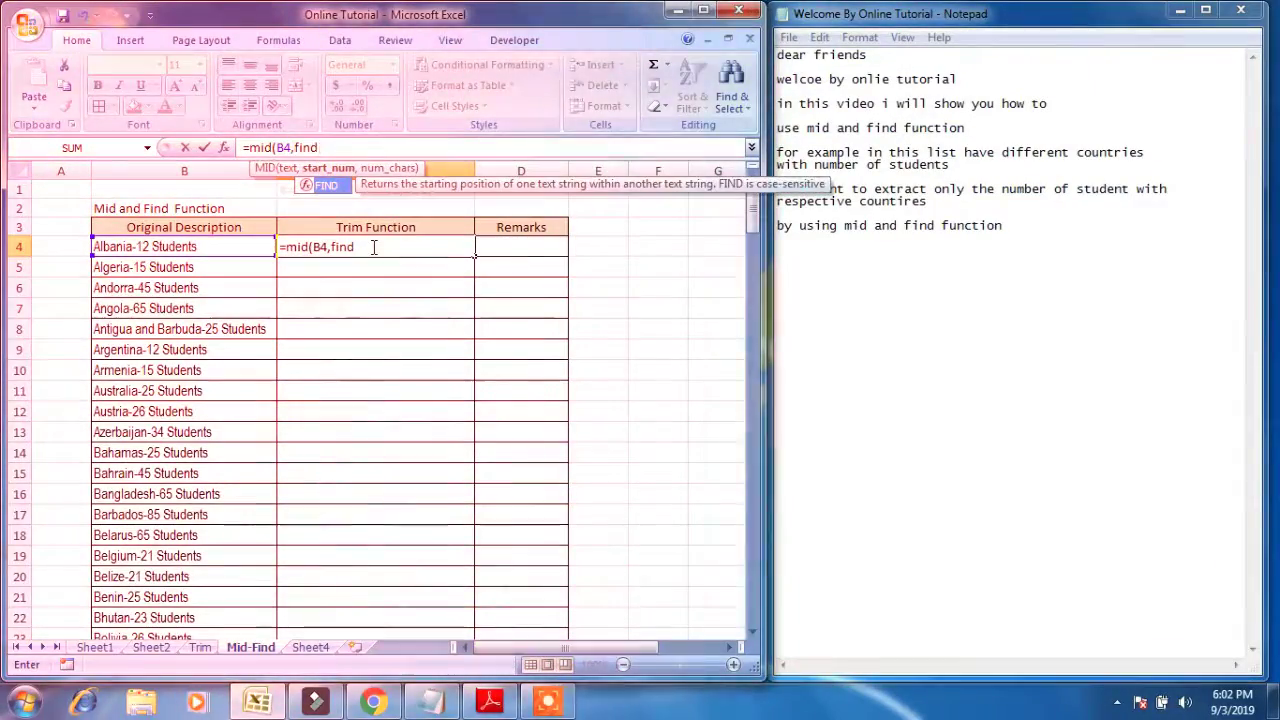
pyautogui.write('("')
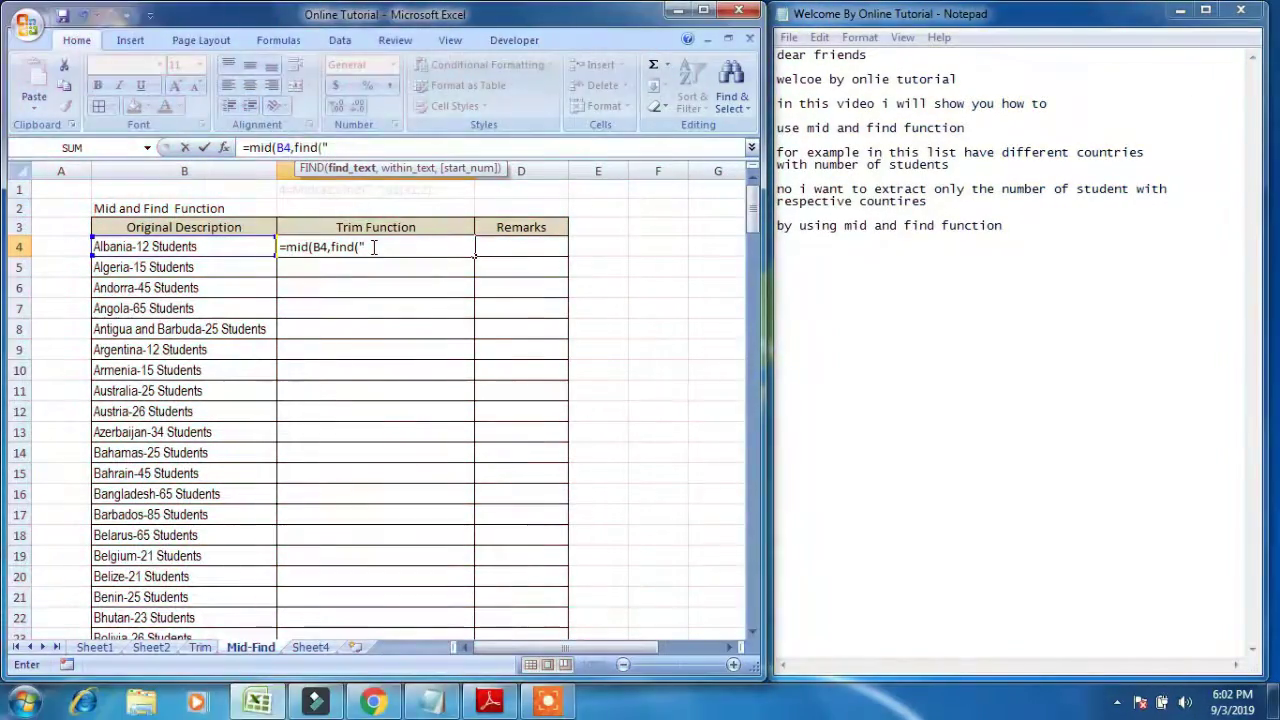
pyautogui.write('-",')
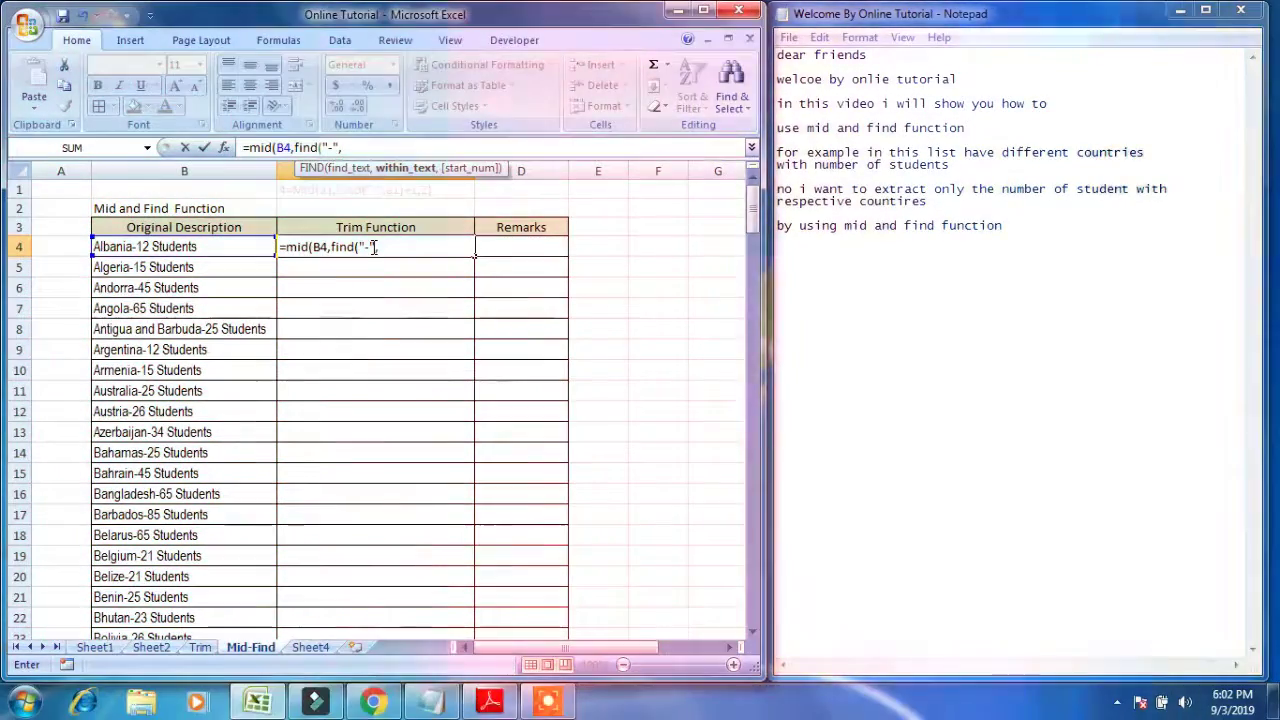
pyautogui.write('b')
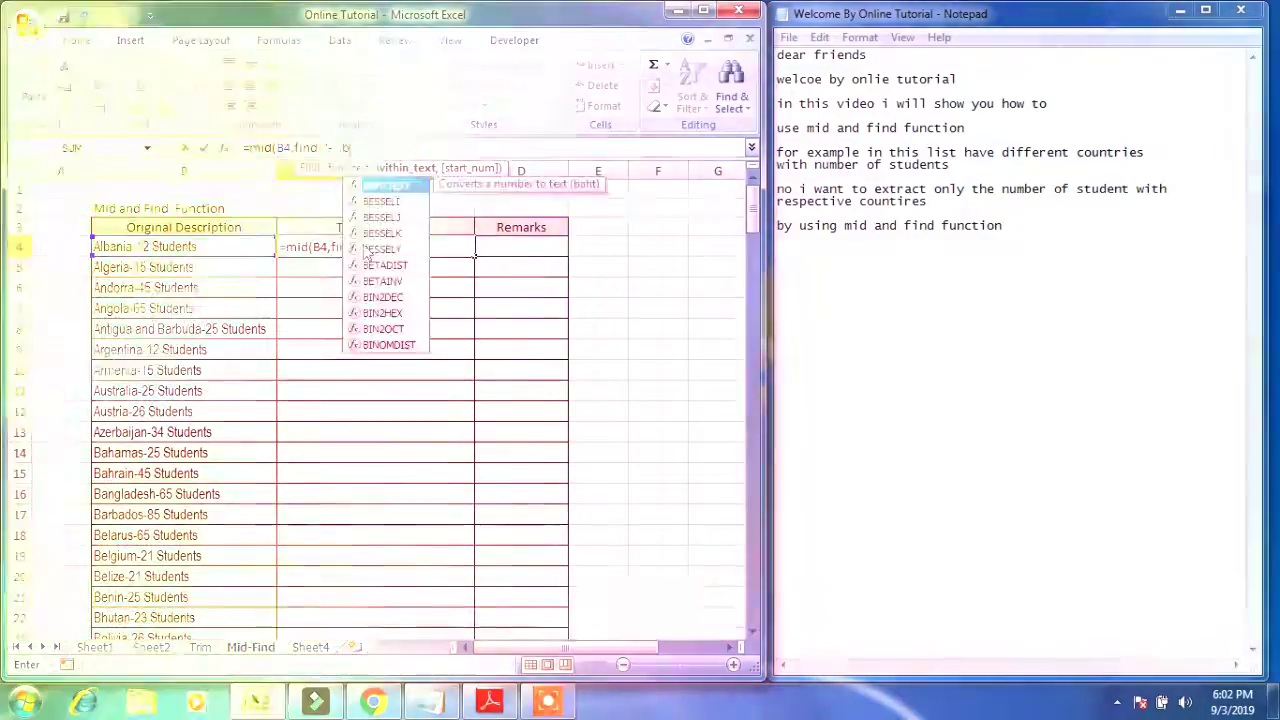
pyautogui.write('3')
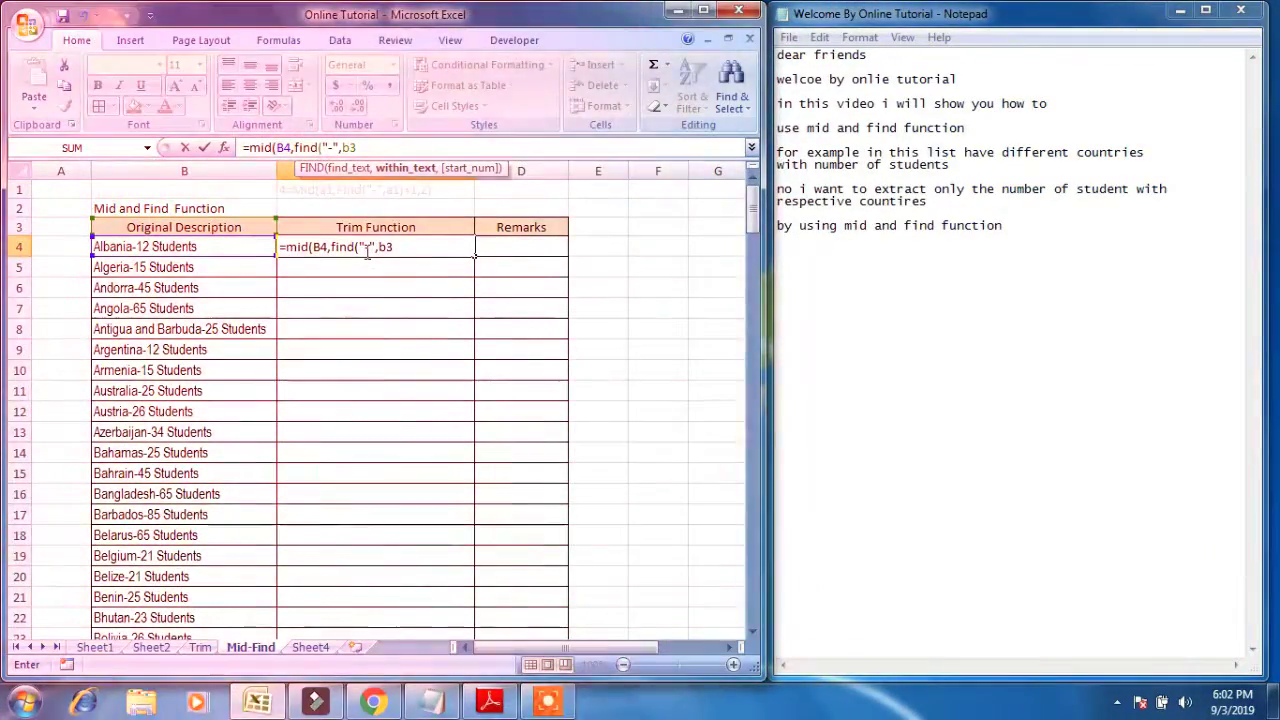
pyautogui.press('BackSpace')
pyautogui.write('4')
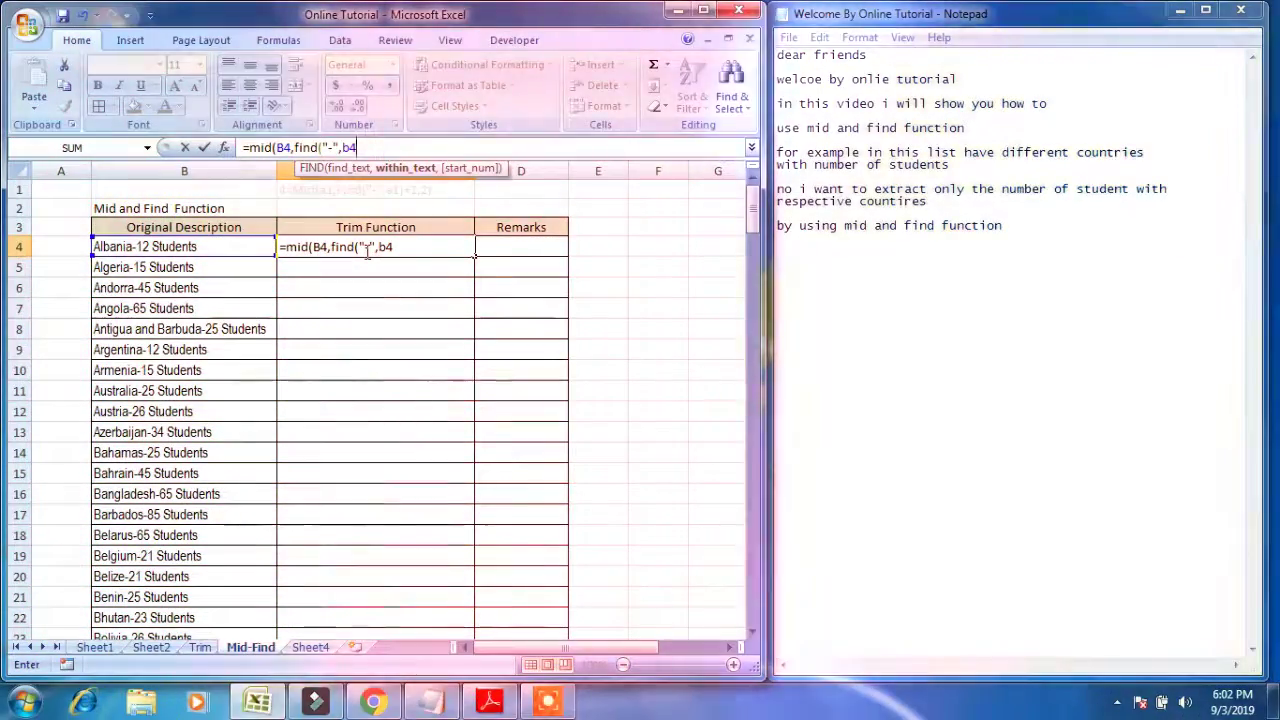
pyautogui.write(')+')
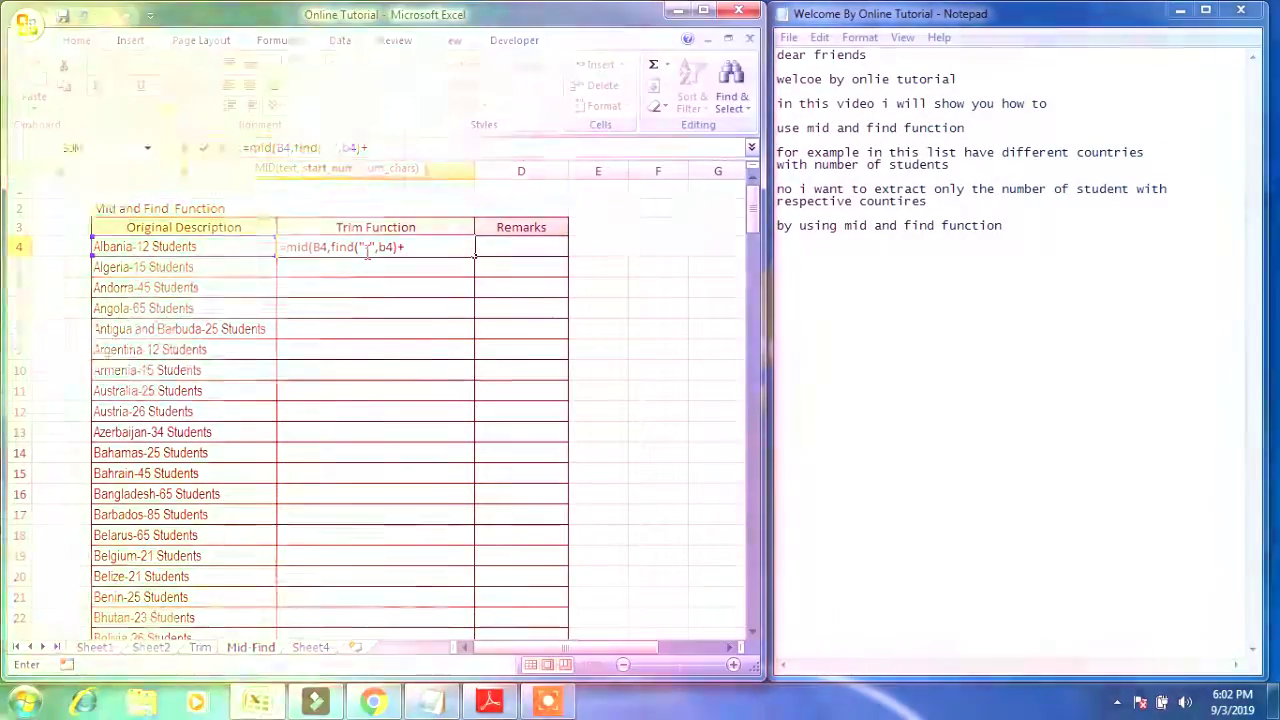
pyautogui.write('1')
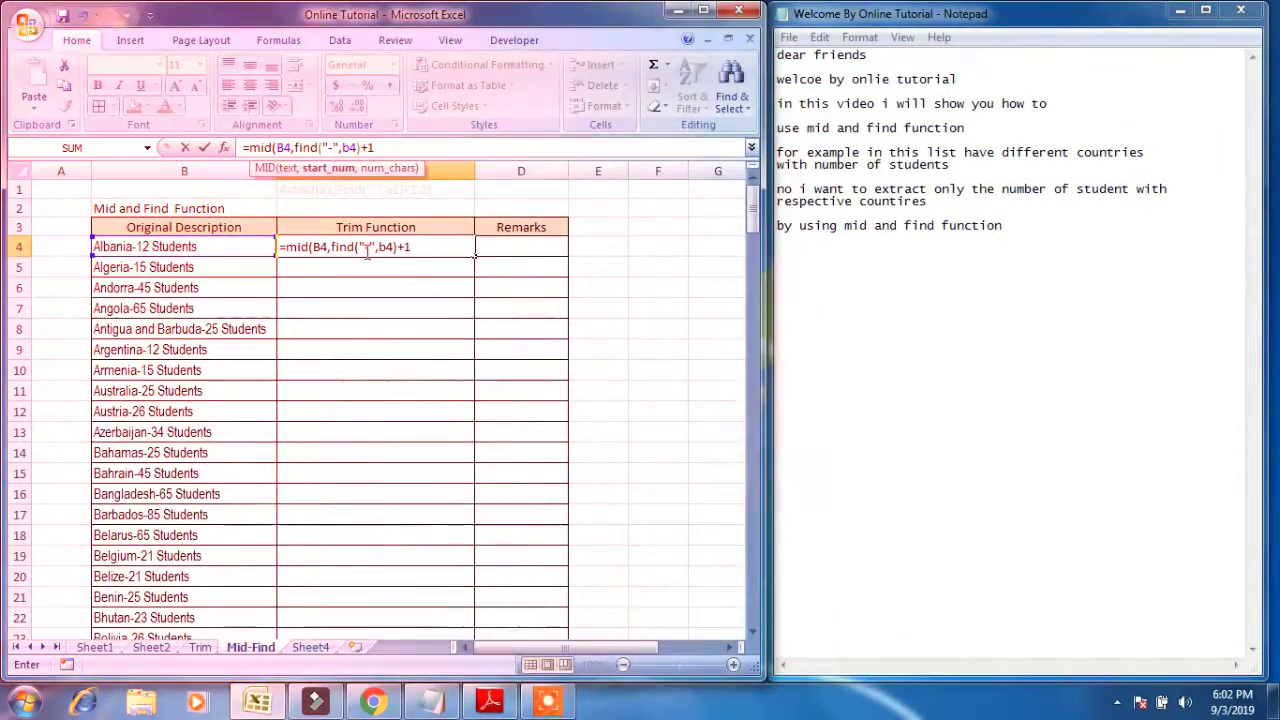
pyautogui.write(',2')
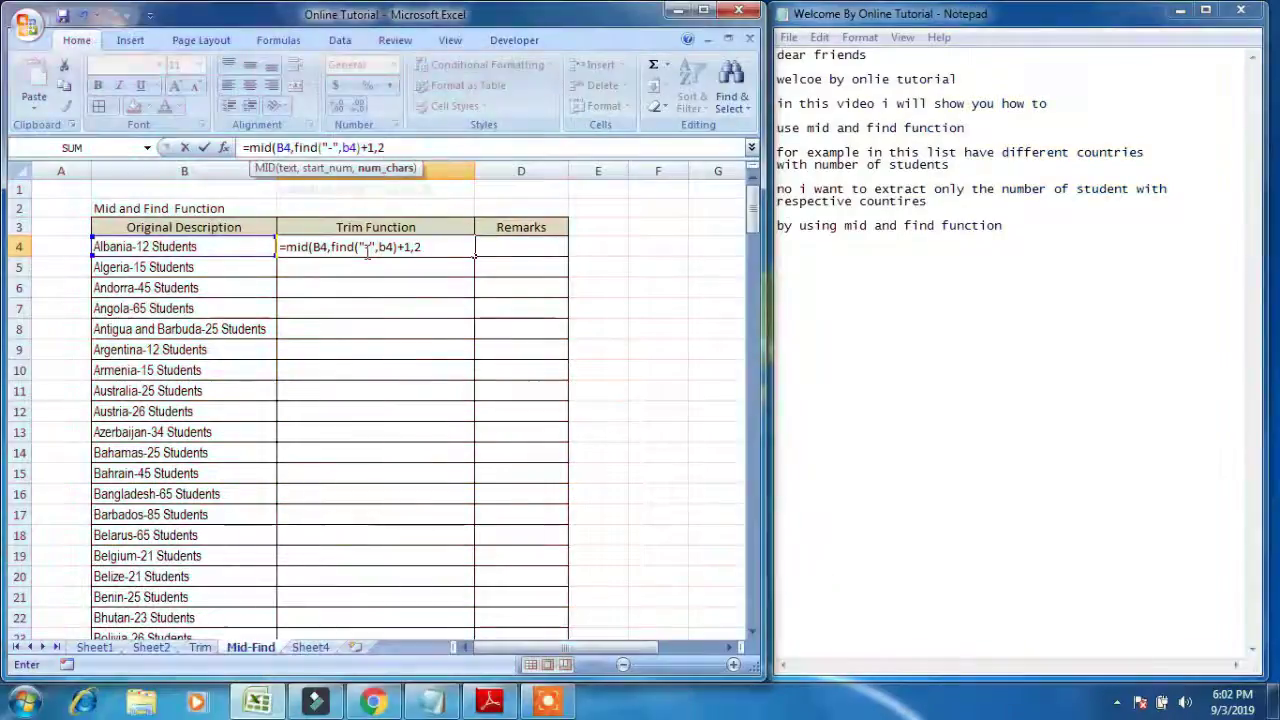
pyautogui.press('Return')
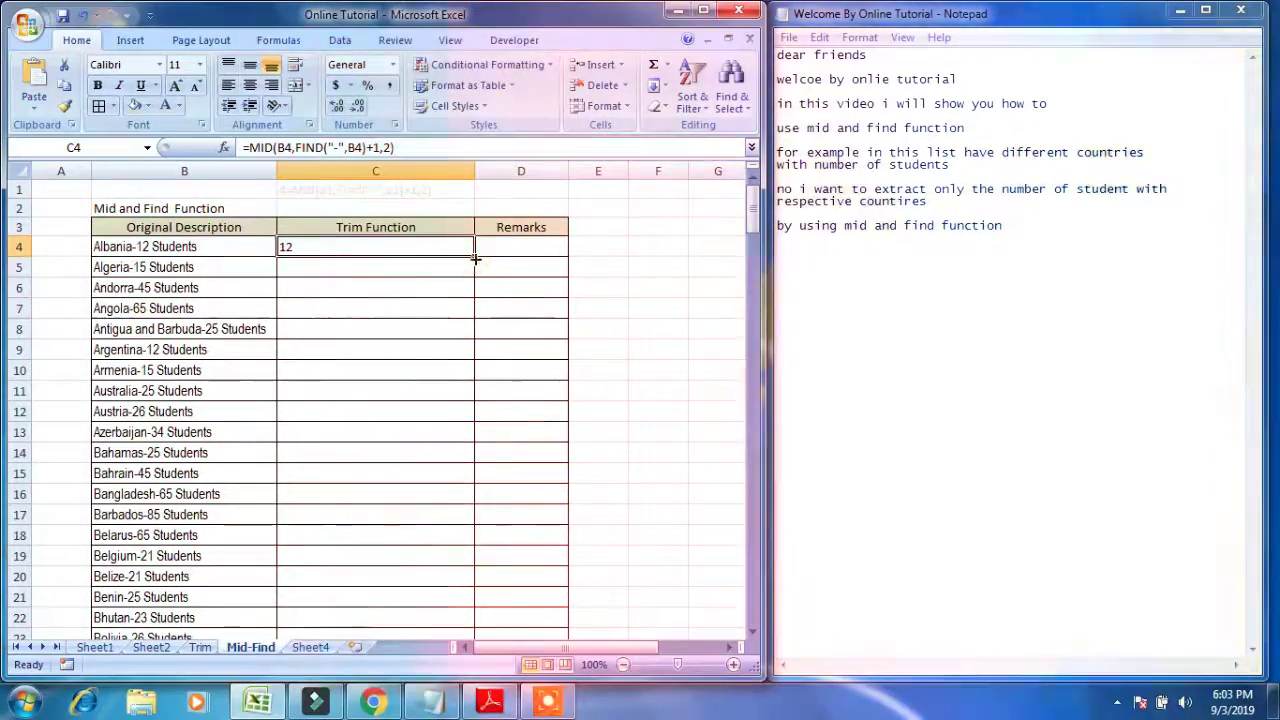
# - Copy the C4 formula down column C and spot-check cells C153 and C157
pyautogui.doubleClick(475, 259)
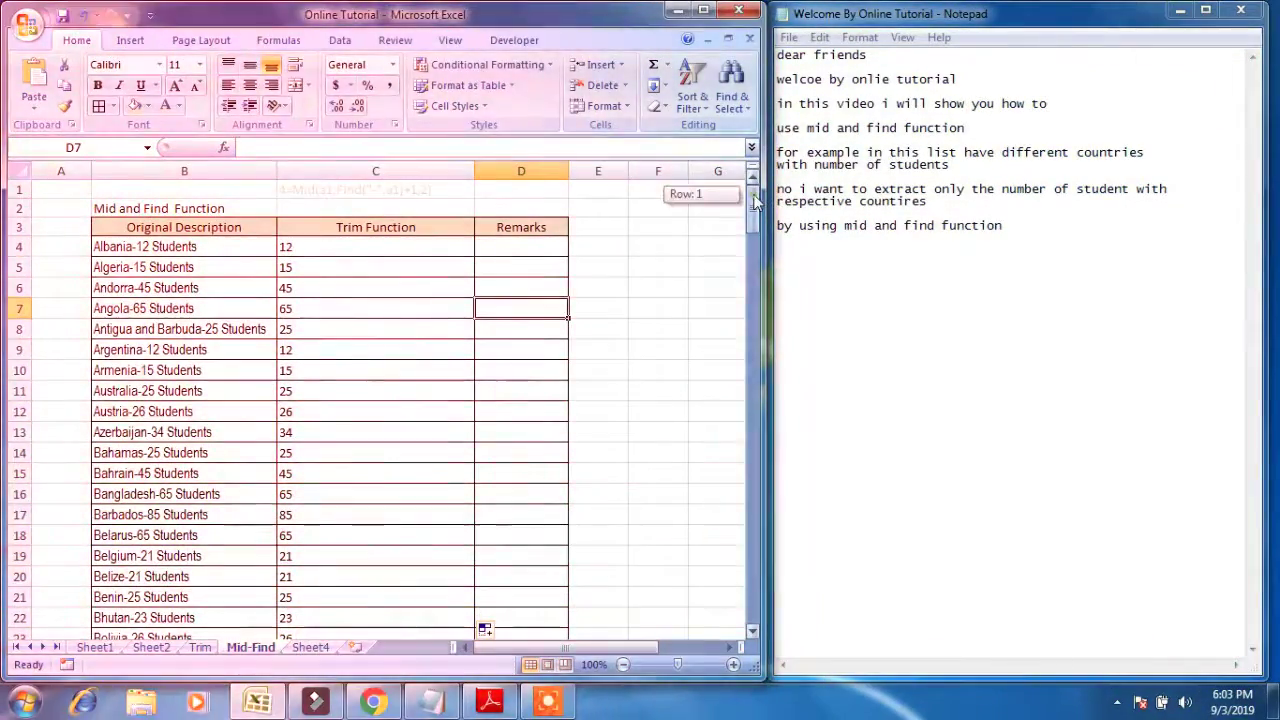
pyautogui.moveTo(755, 200); pyautogui.dragTo(808, 515)
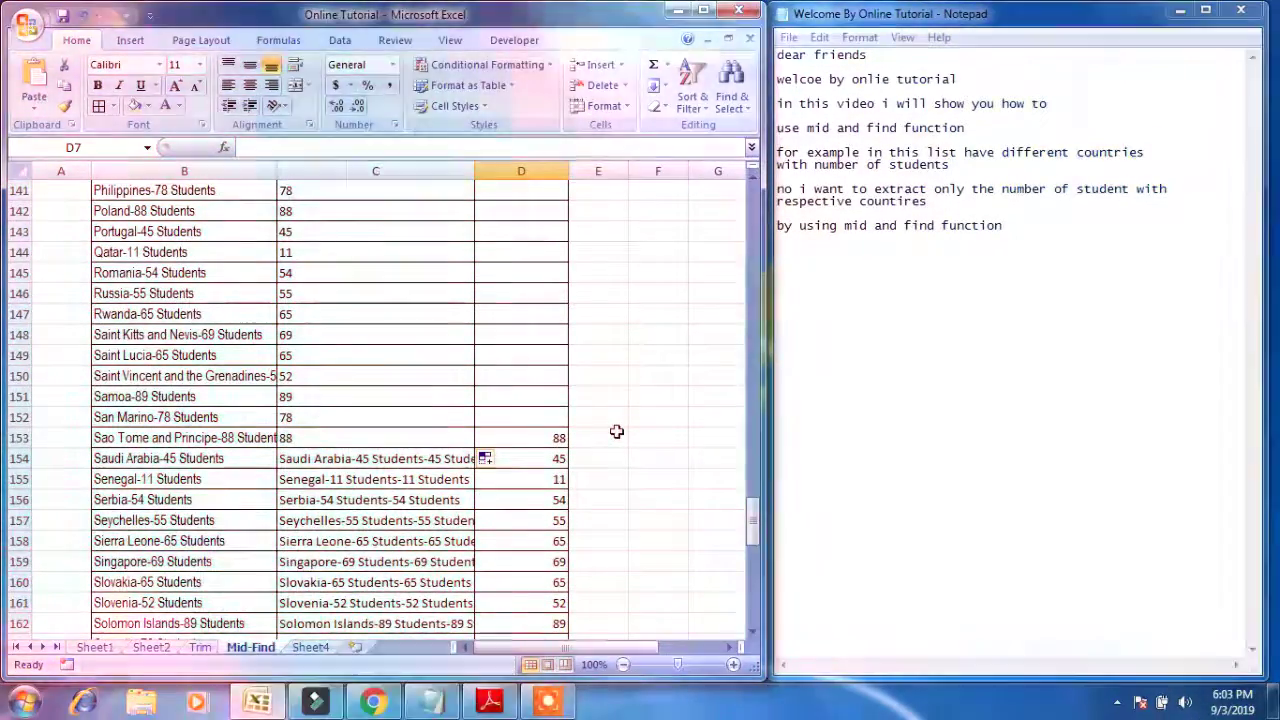
pyautogui.click(428, 427)
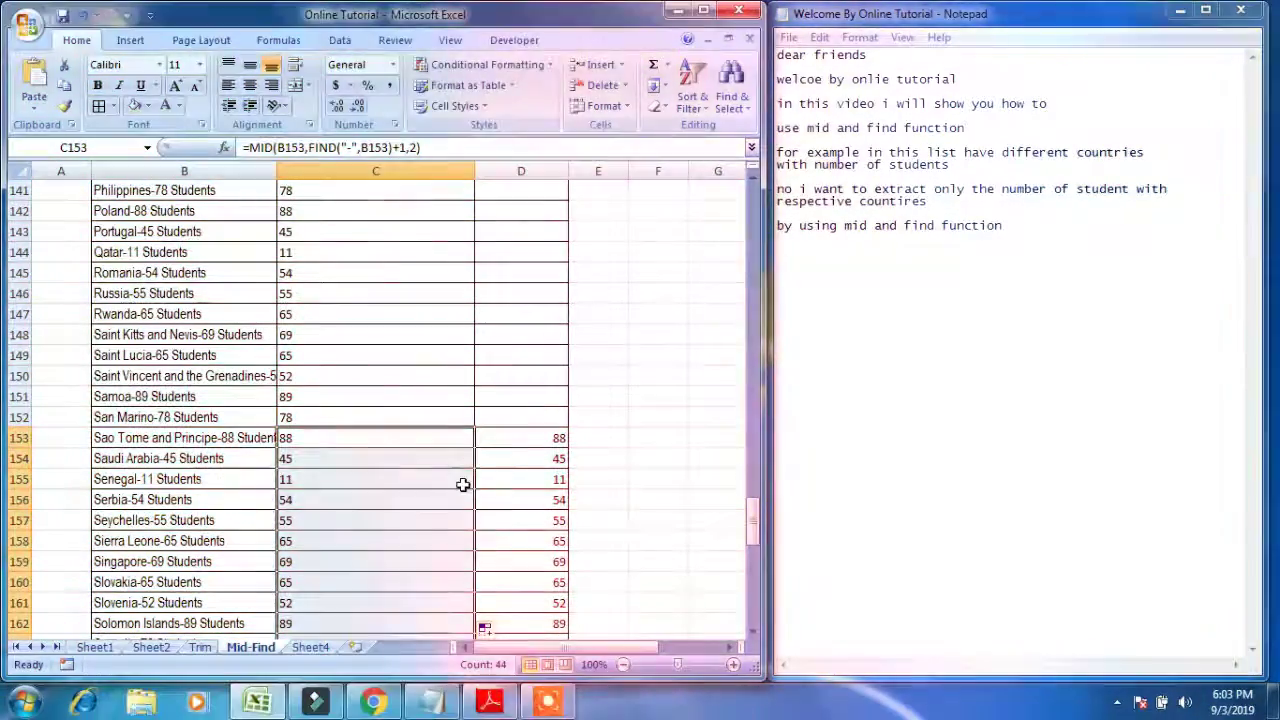
pyautogui.click(430, 522)
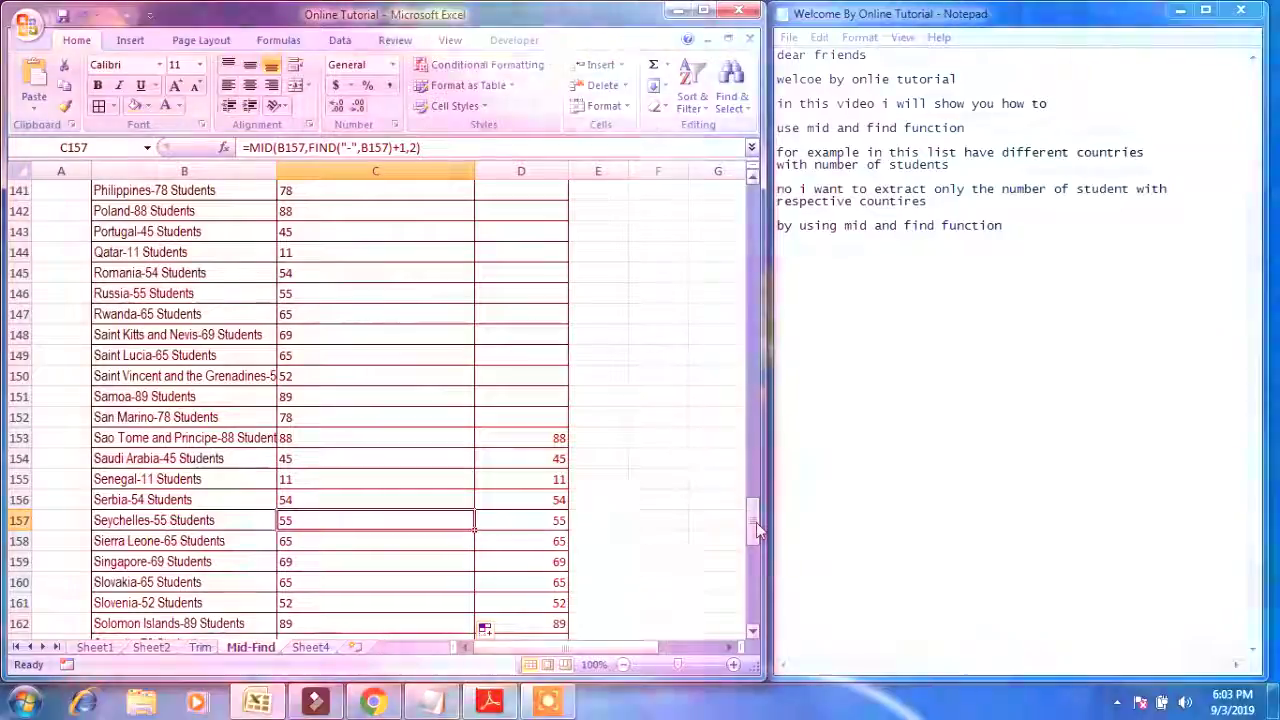
pyautogui.moveTo(756, 522); pyautogui.dragTo(749, 404)
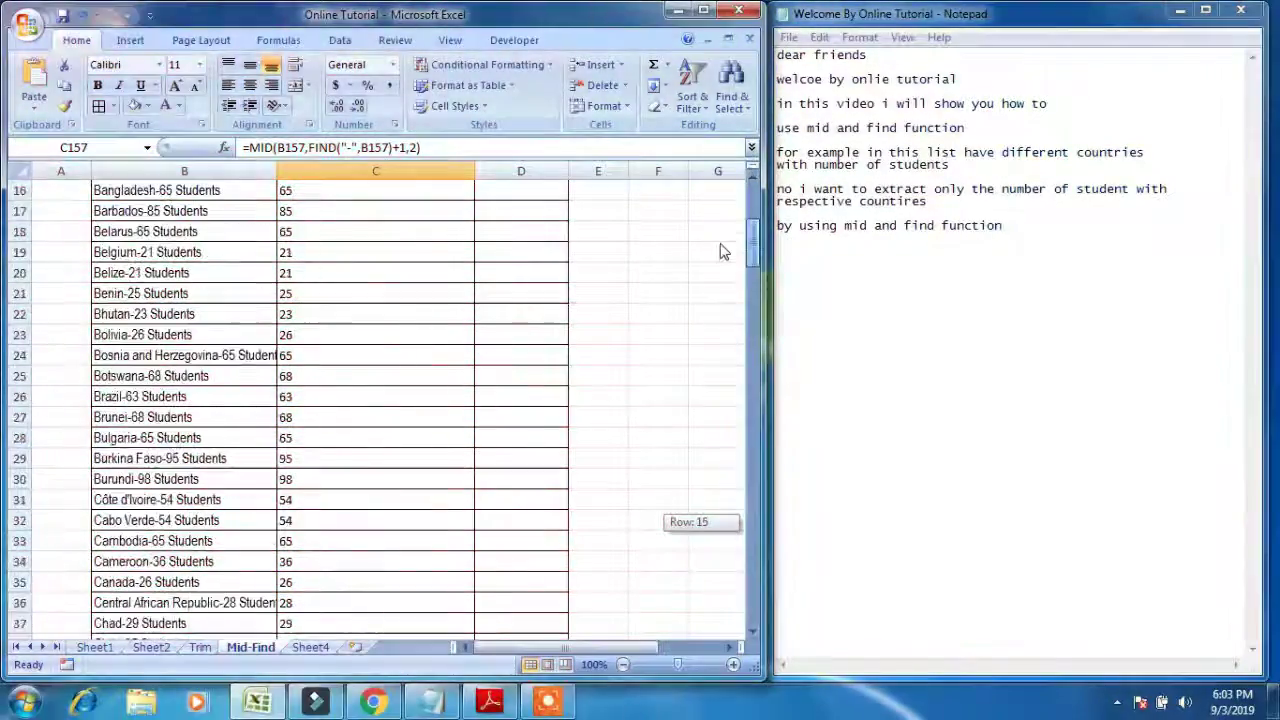
pyautogui.moveTo(750, 410); pyautogui.dragTo(751, 205)
pyautogui.click(845, 267)
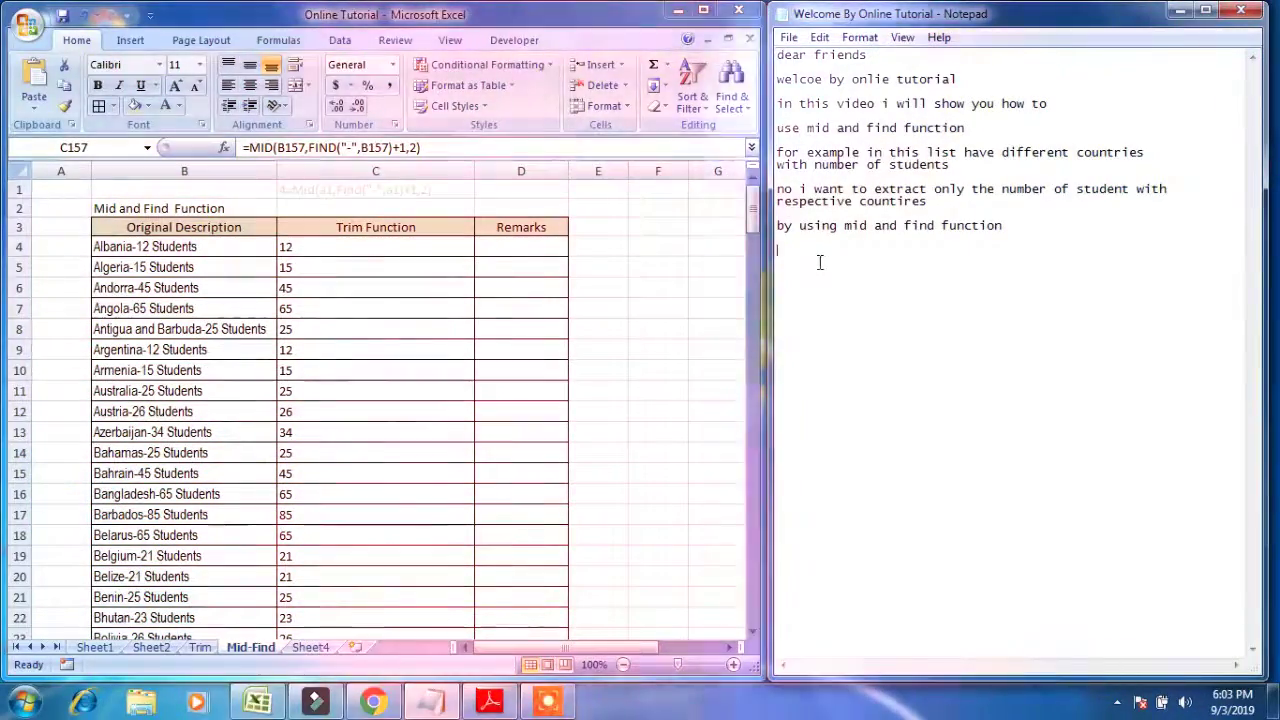
# - Type the closing line 'thanksfor watching' at the end of the Notepad note
pyautogui.write('than')
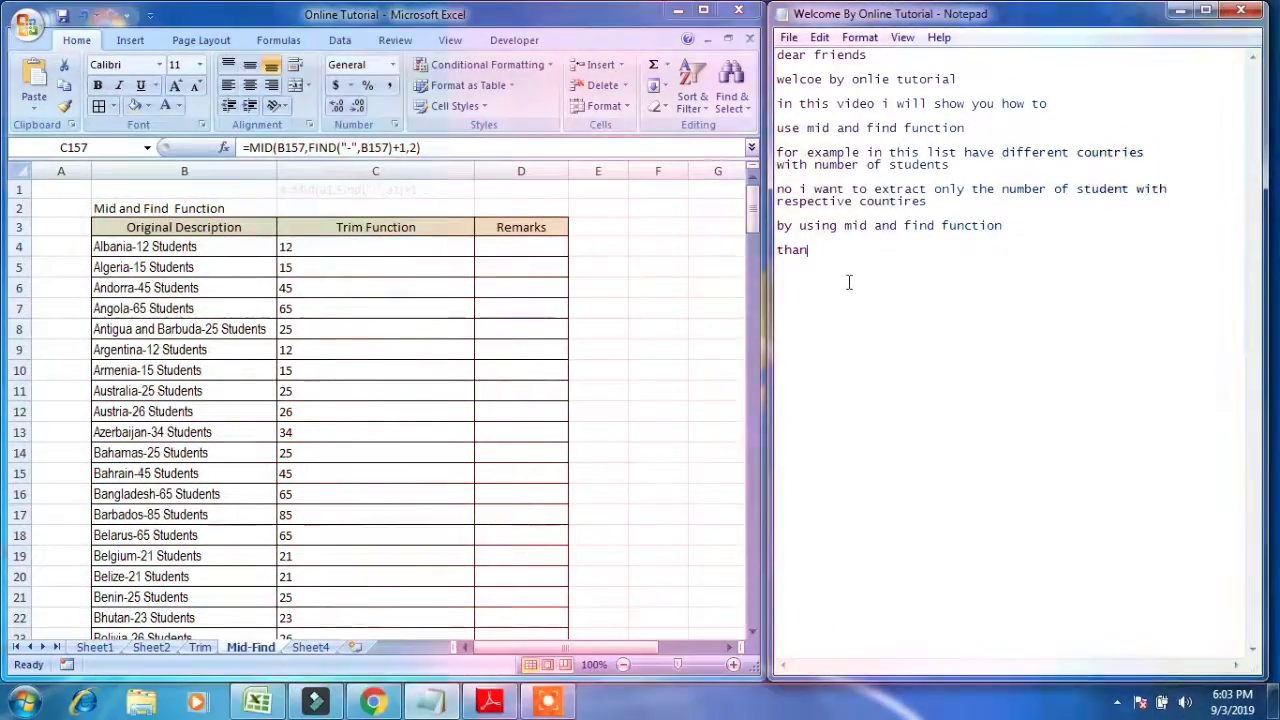
pyautogui.write('ksfor w')
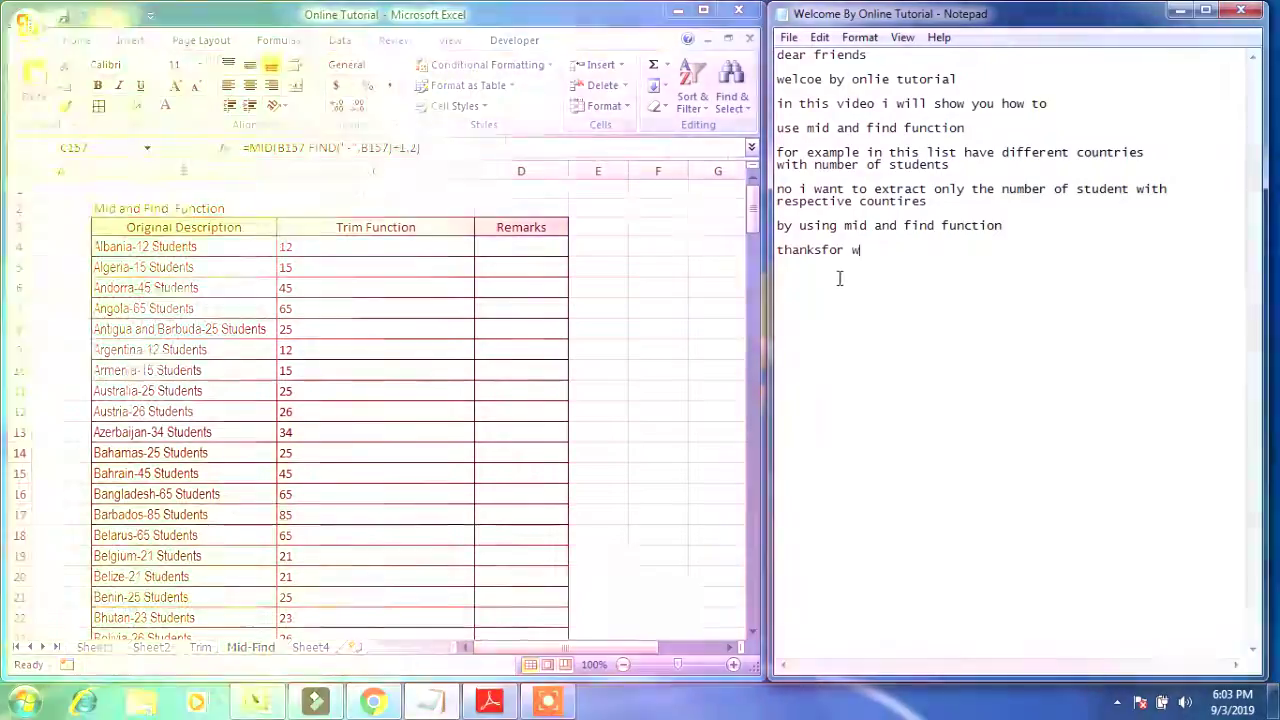
pyautogui.write('atching')
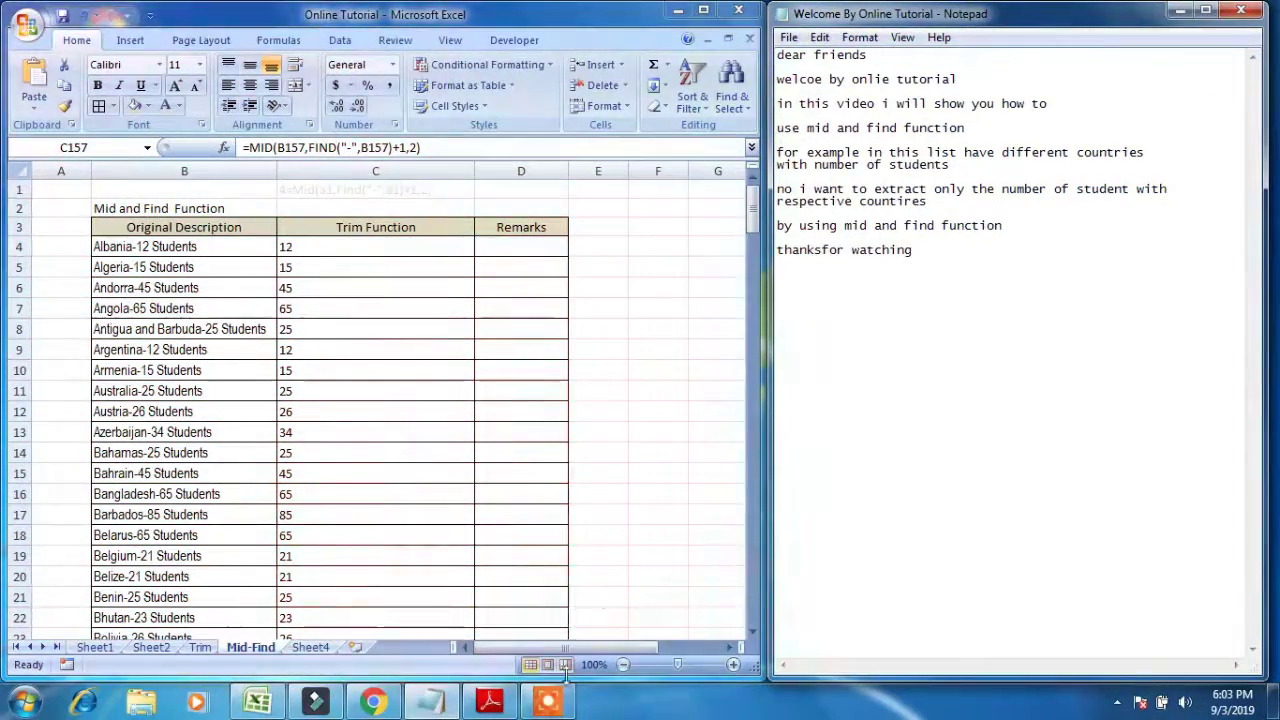
pyautogui.click(548, 706)
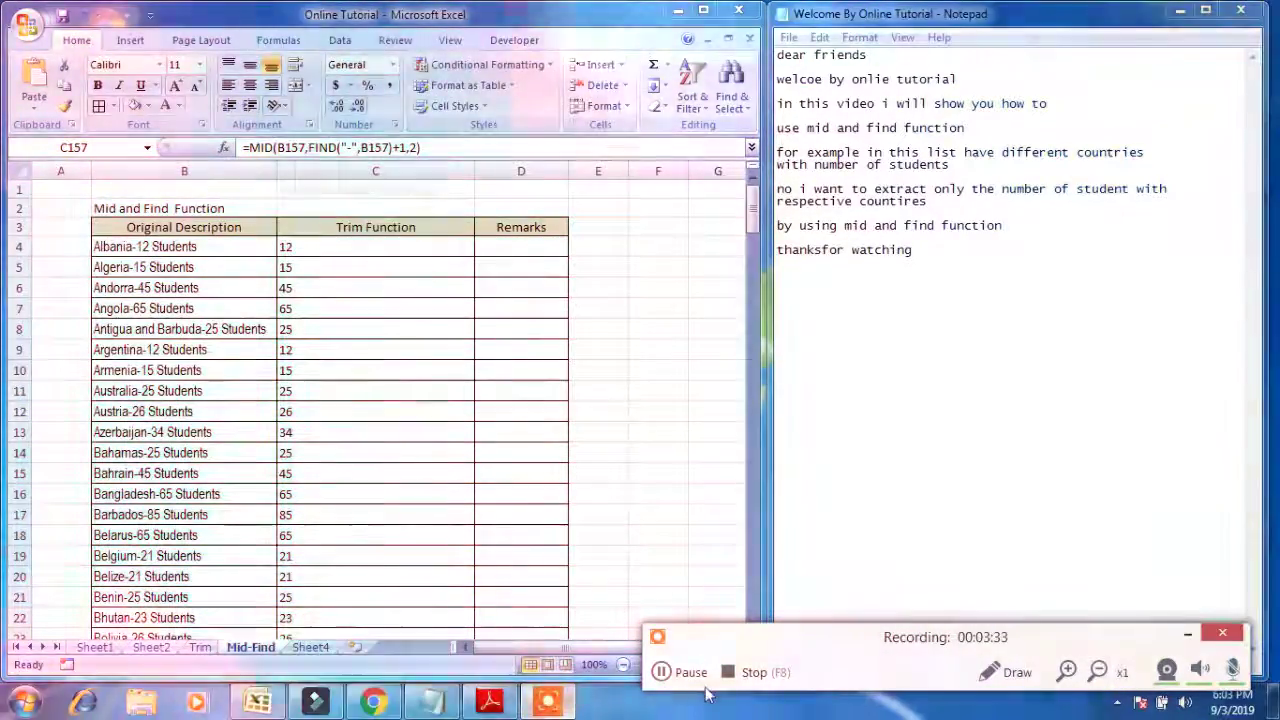